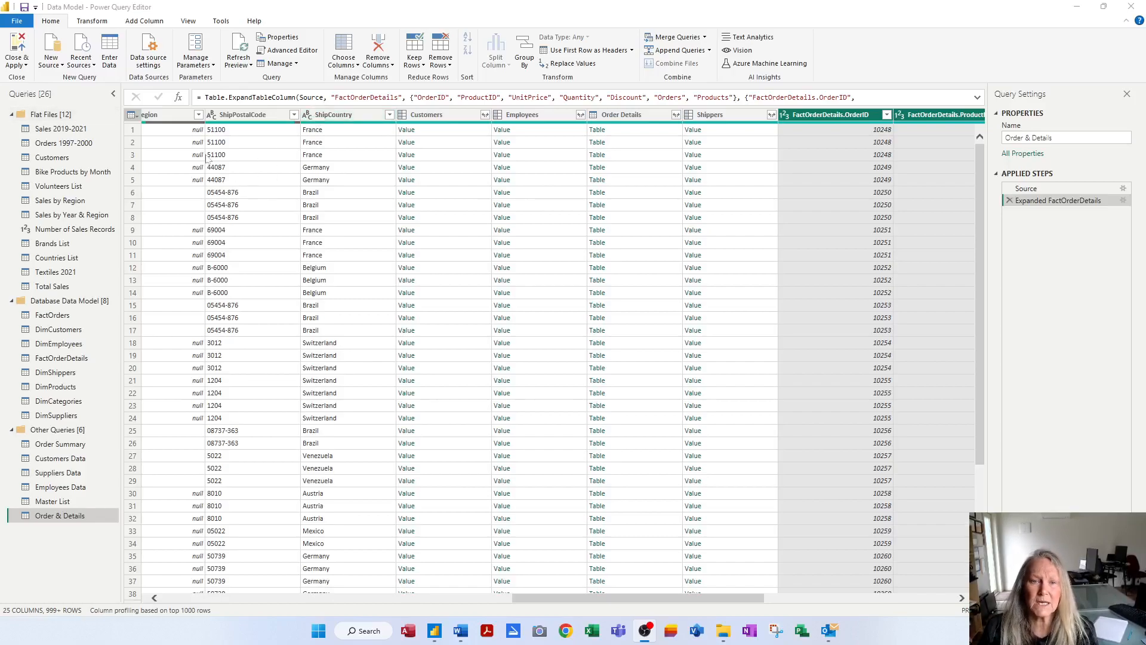
Start a new query that uses a Folder as its data source
left_click(54, 64)
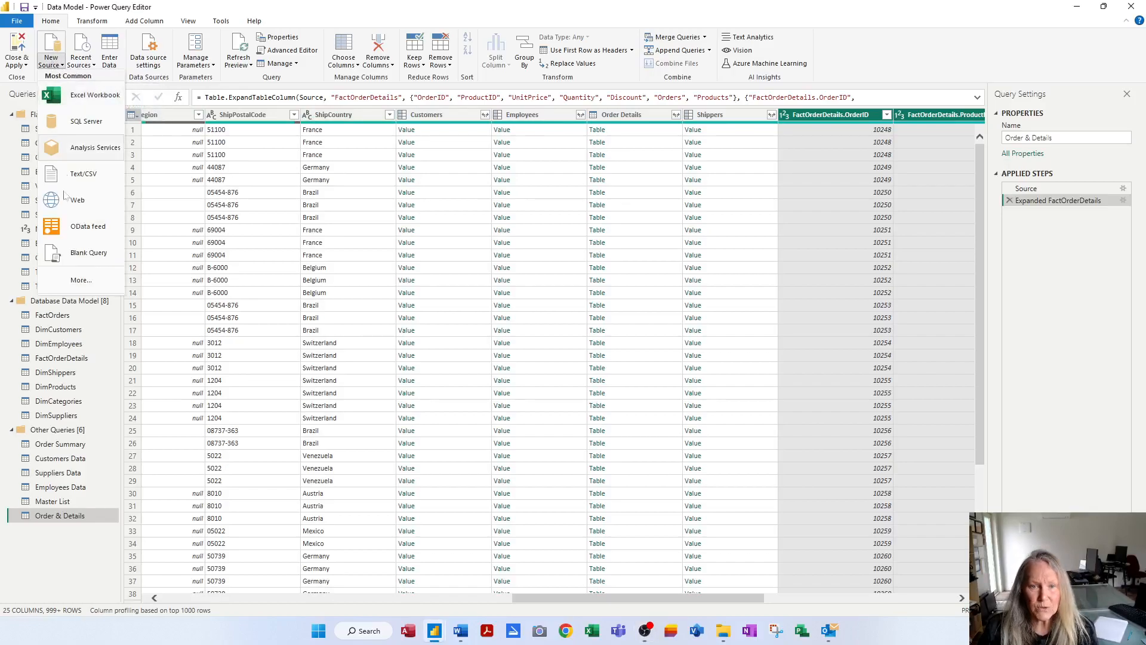
left_click(79, 285)
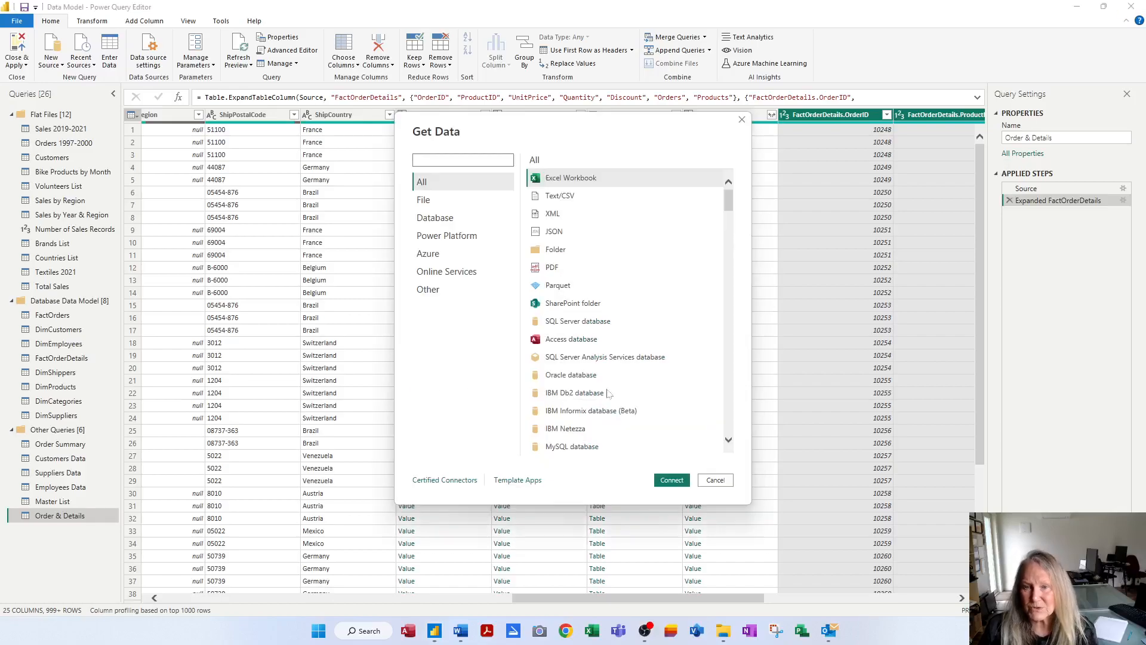
left_click(570, 250)
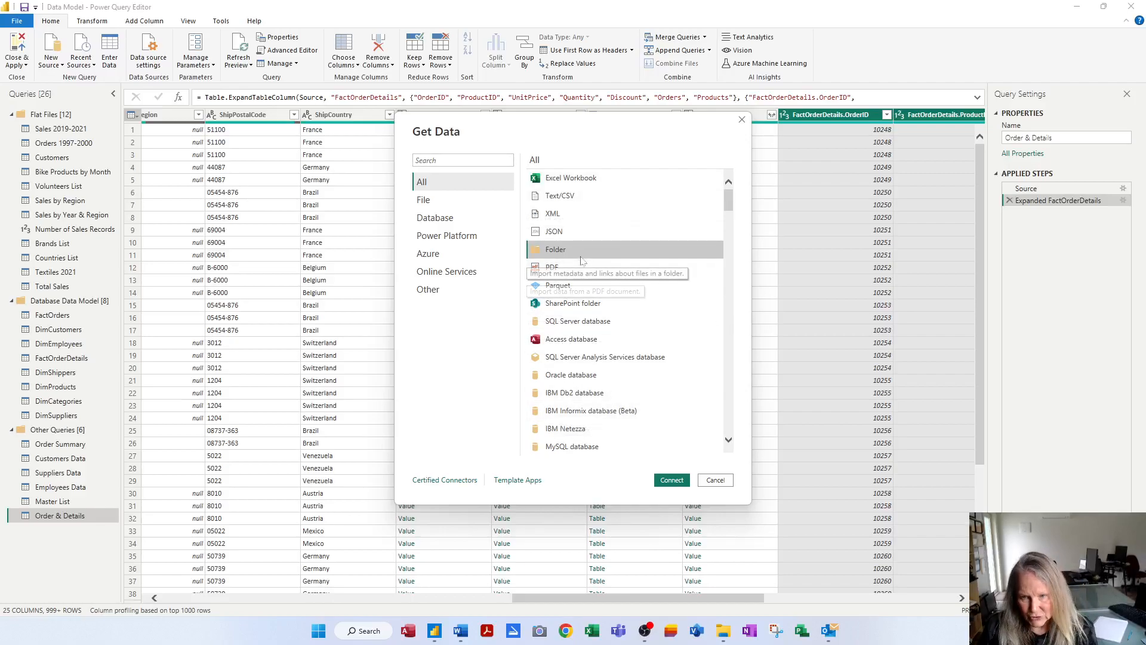
left_click(678, 482)
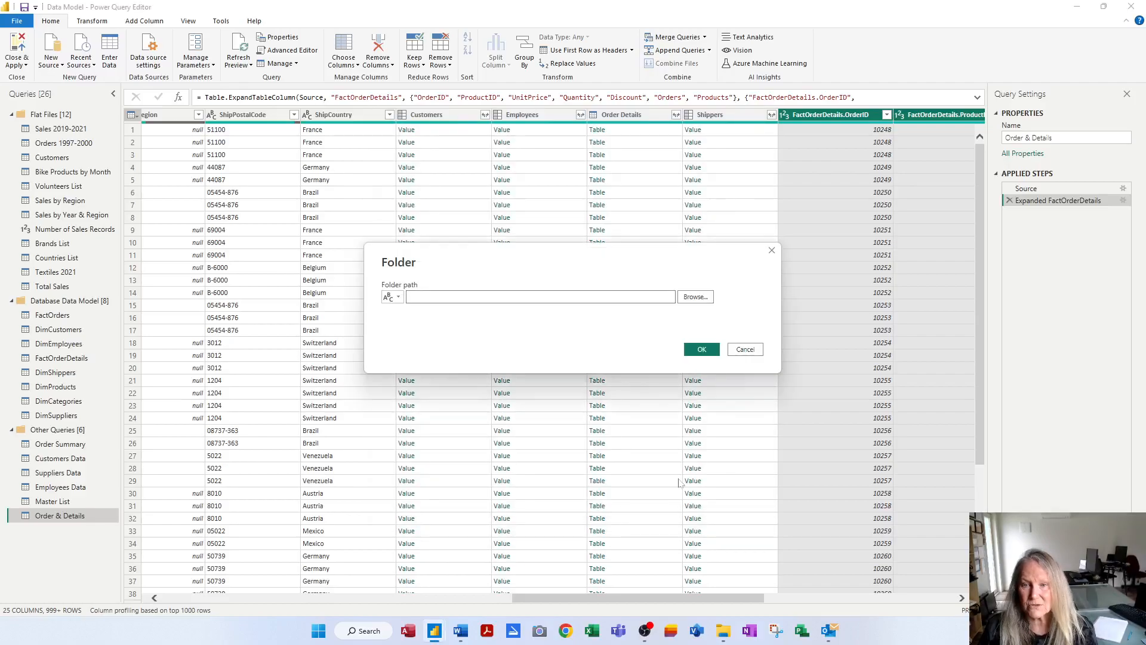
Set the folder path to the Combine Excel Files folder inside Exercises and choose to combine and transform its files
left_click(695, 297)
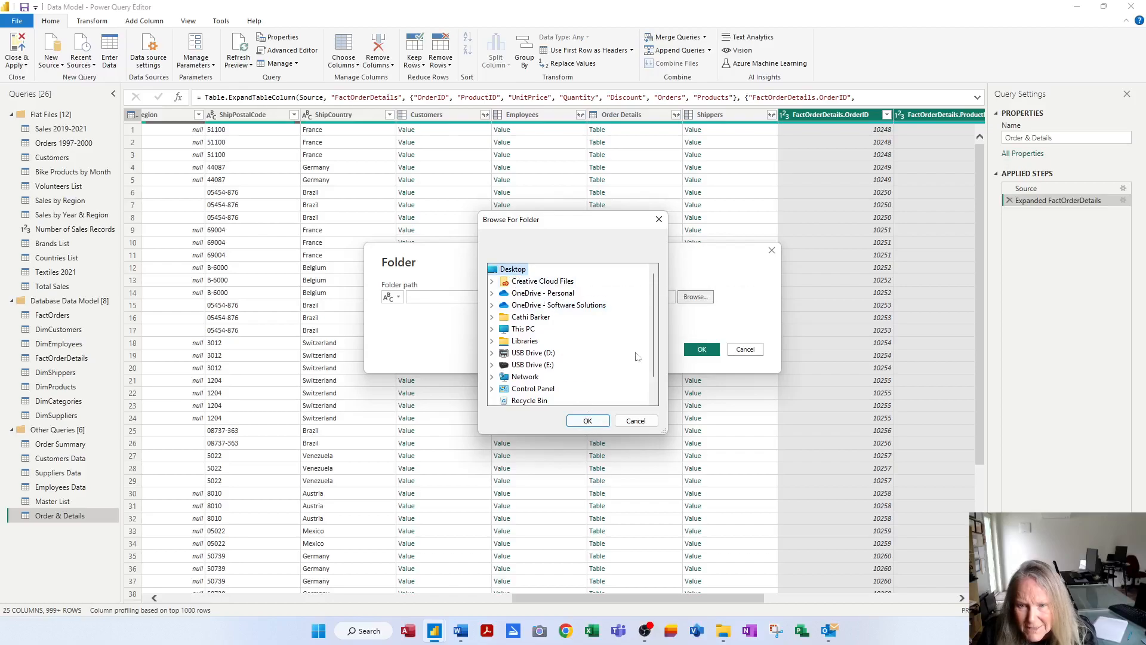
scroll(520, 299, "down", 1)
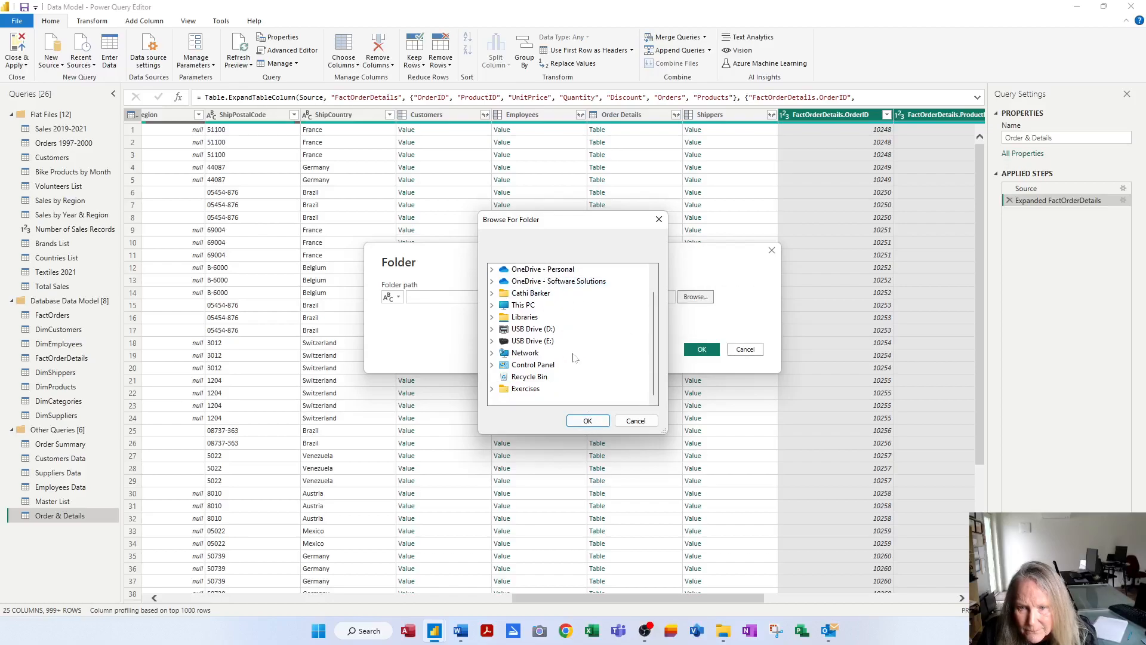
left_click(525, 388)
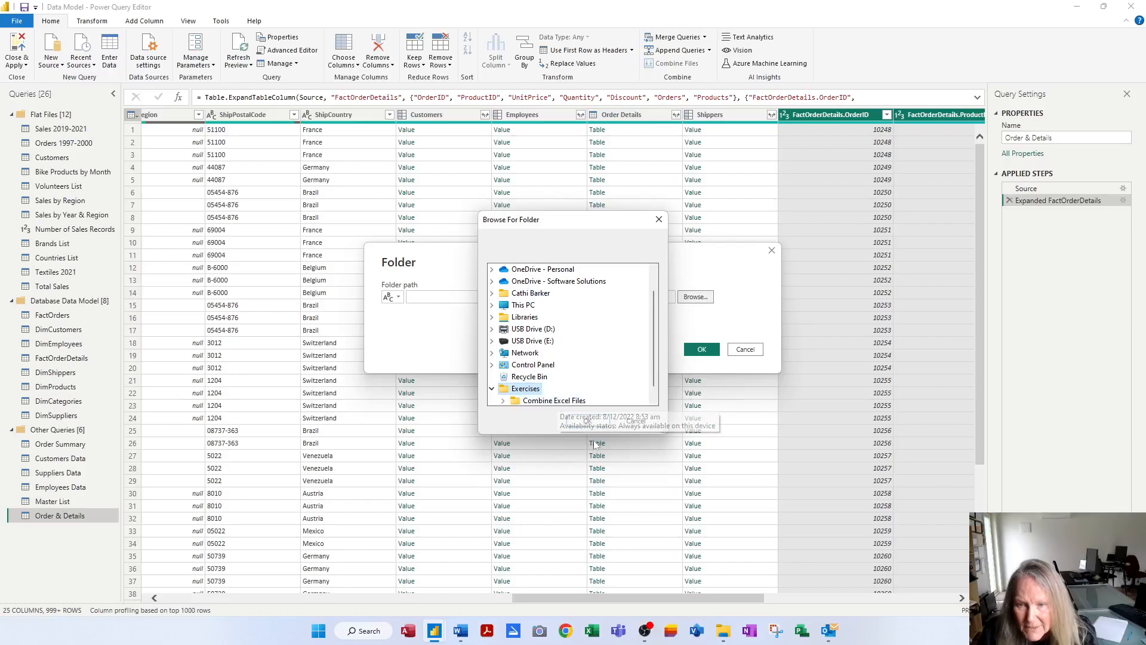
left_click(558, 400)
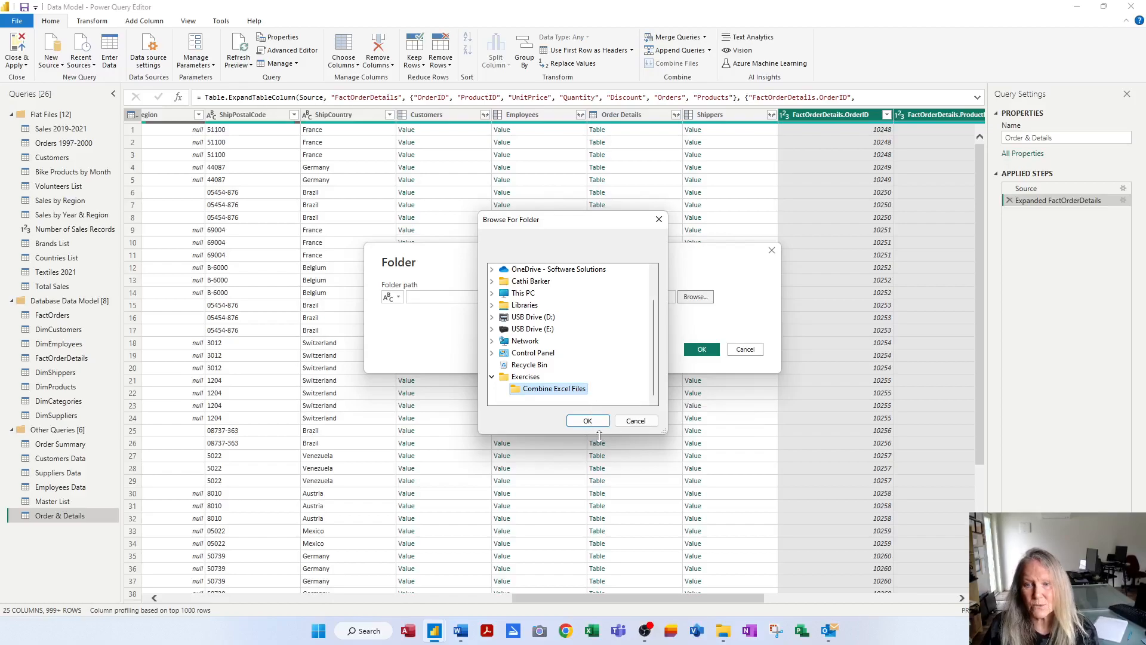
left_click(588, 421)
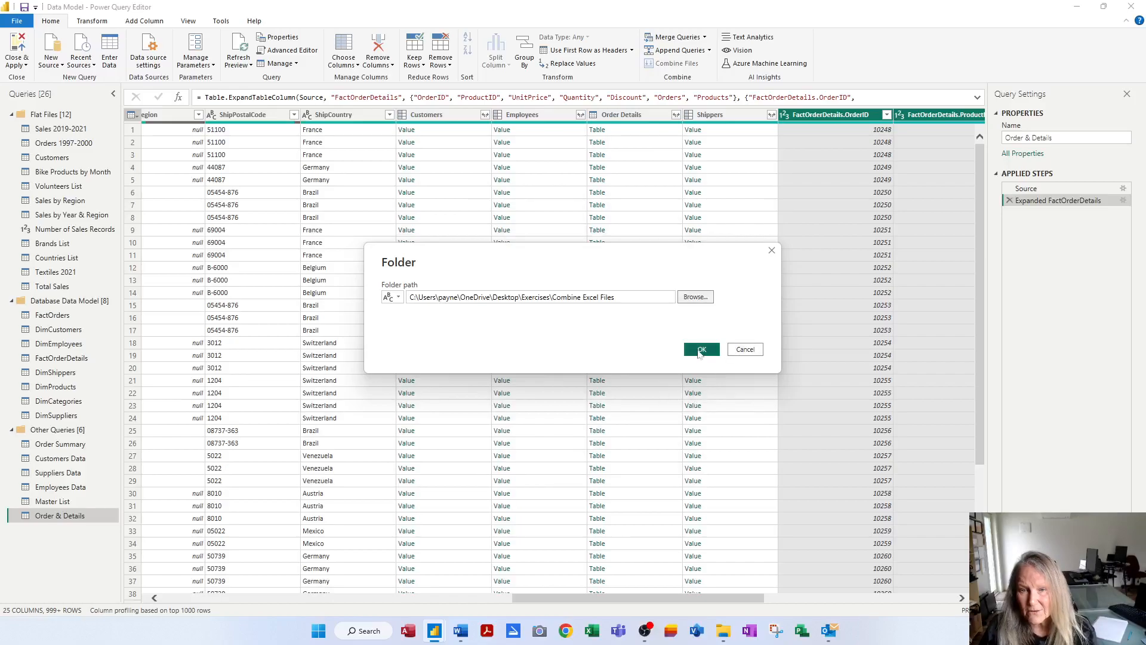
left_click(700, 351)
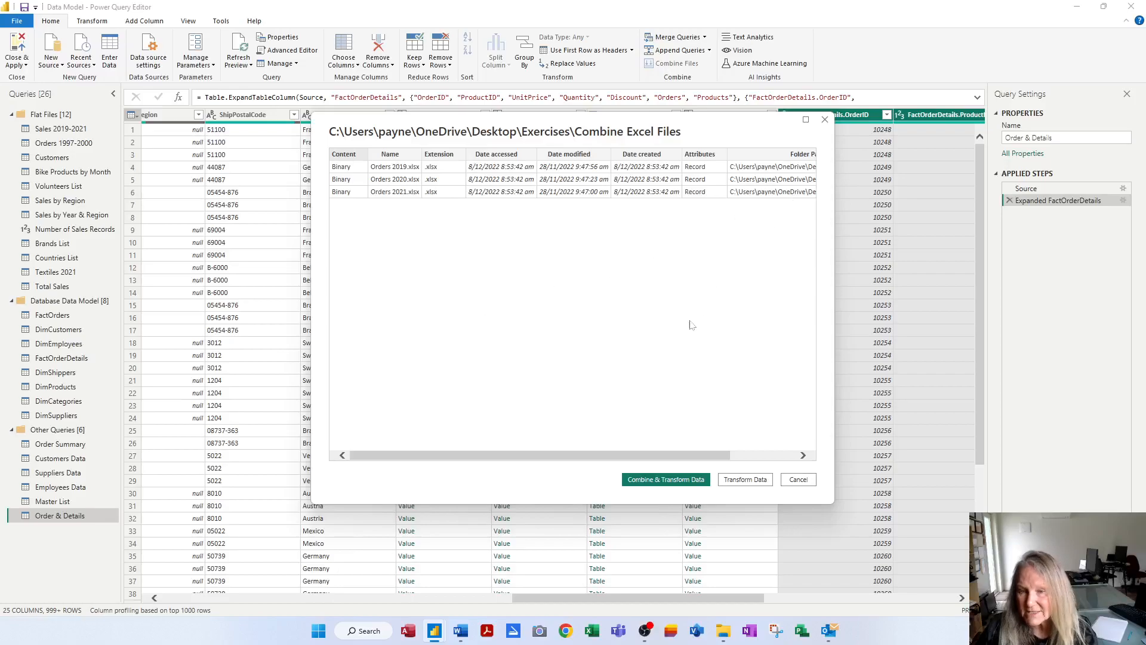
left_click(688, 483)
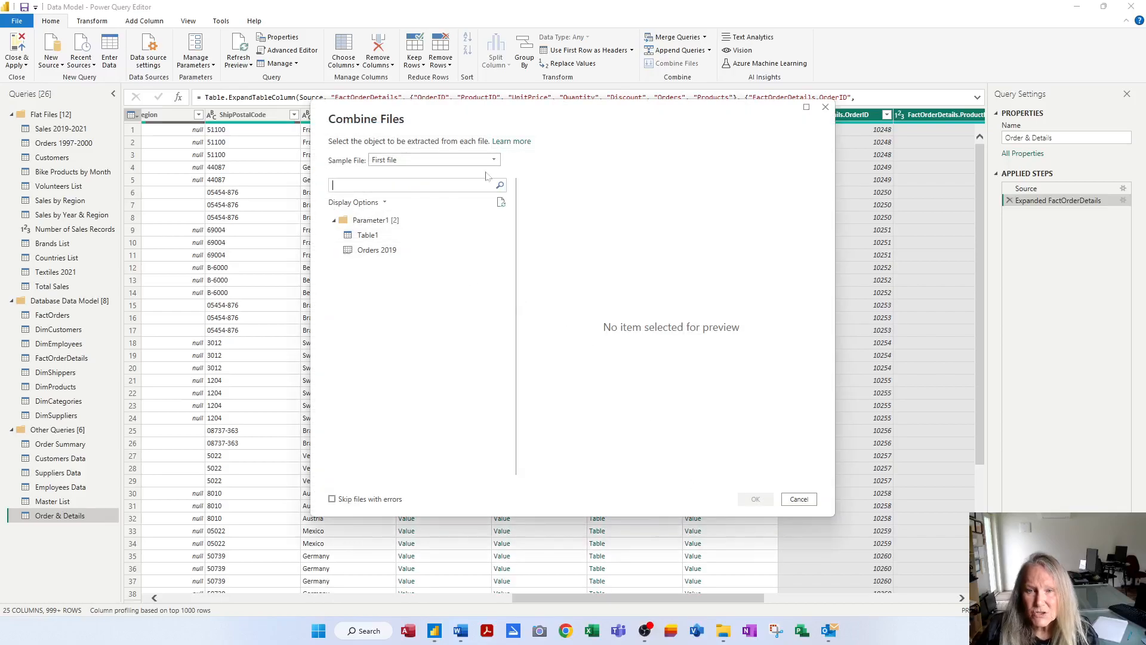
Preview the Orders 2019 sheet and check the contents of Orders 2020.xlsx and Orders 2021.xlsx as sample files
left_click(375, 249)
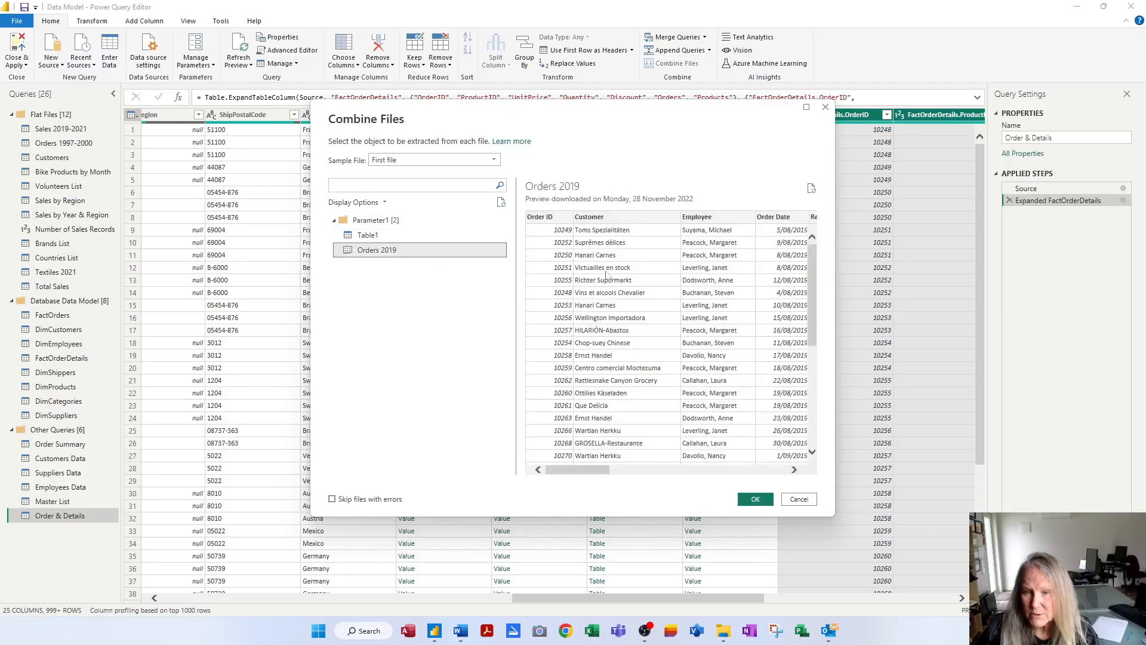
left_click(497, 161)
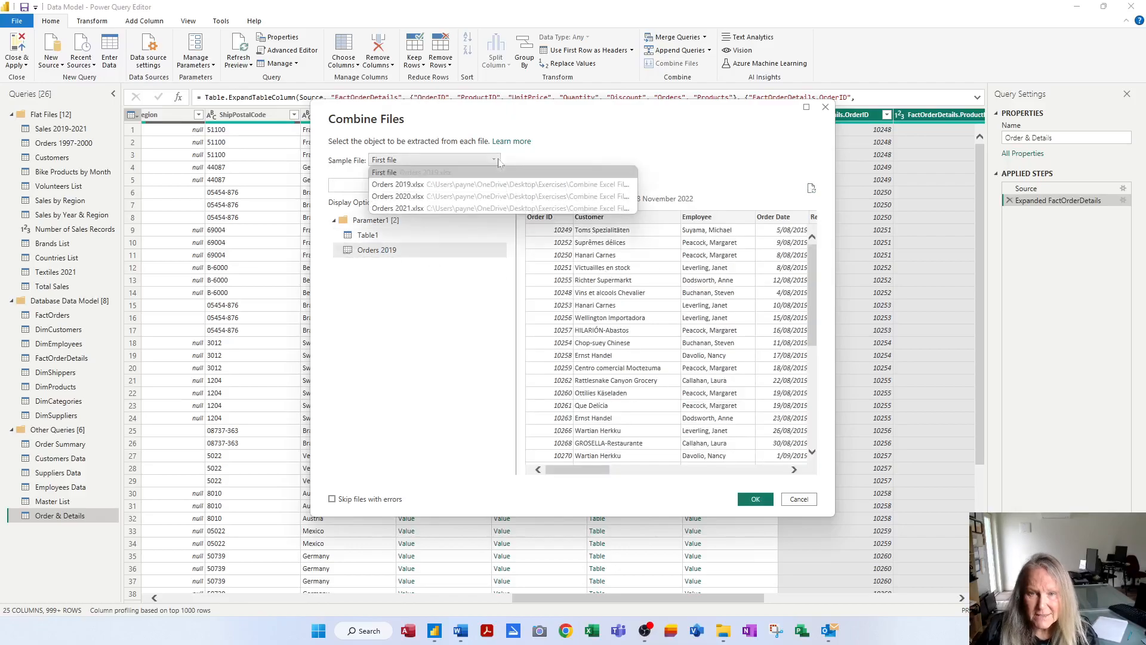
left_click(460, 197)
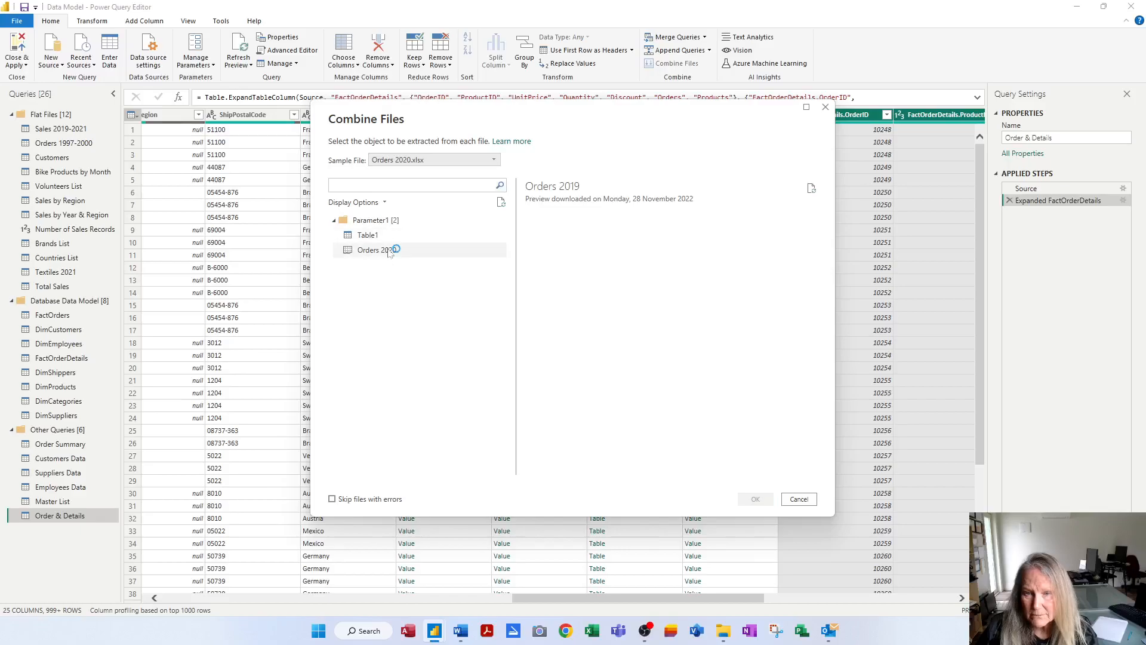
left_click(495, 168)
left_click(424, 210)
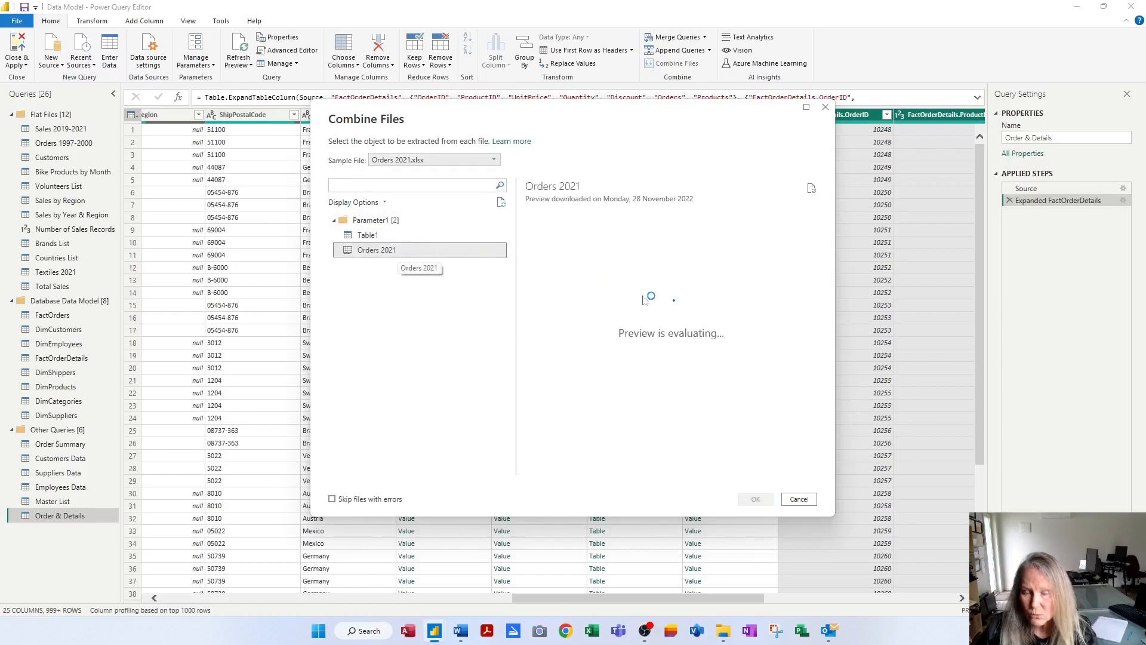
Set the sample file back to First file and combine the files using Table1 as the extracted object
left_click(496, 160)
left_click(475, 173)
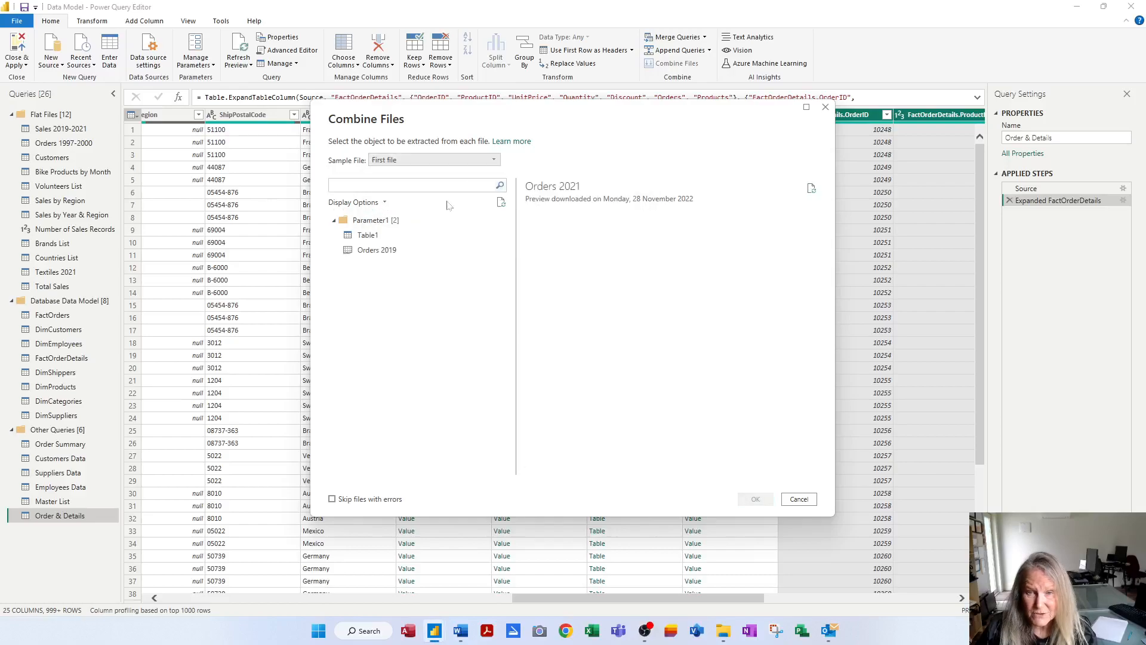
left_click(389, 250)
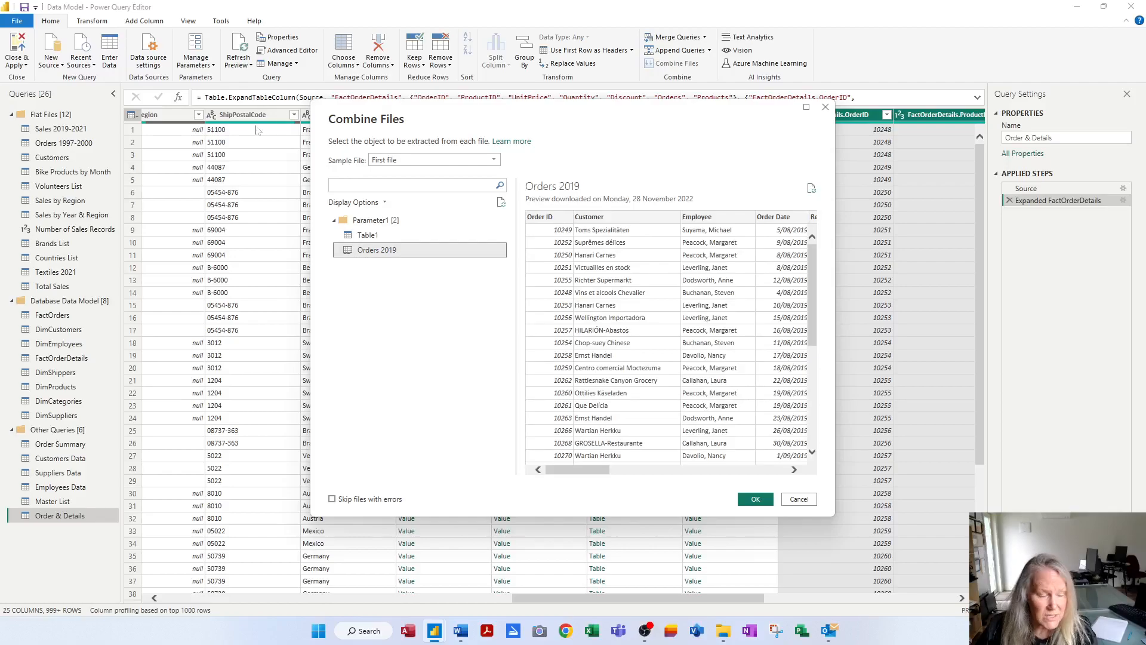
left_click(389, 239)
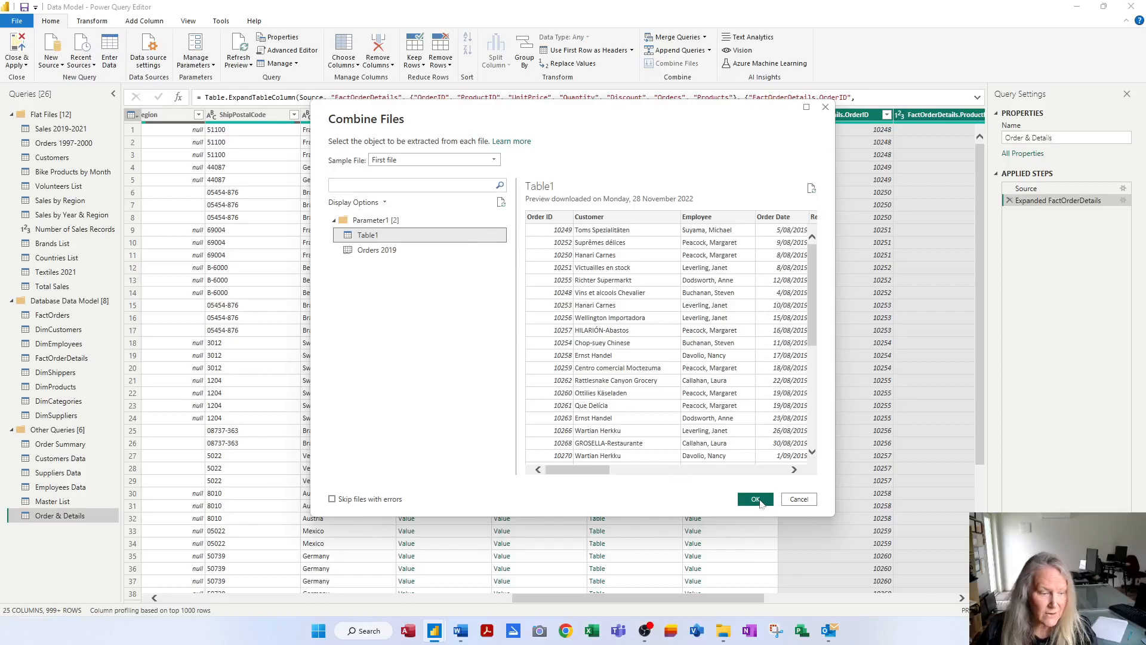
left_click(756, 500)
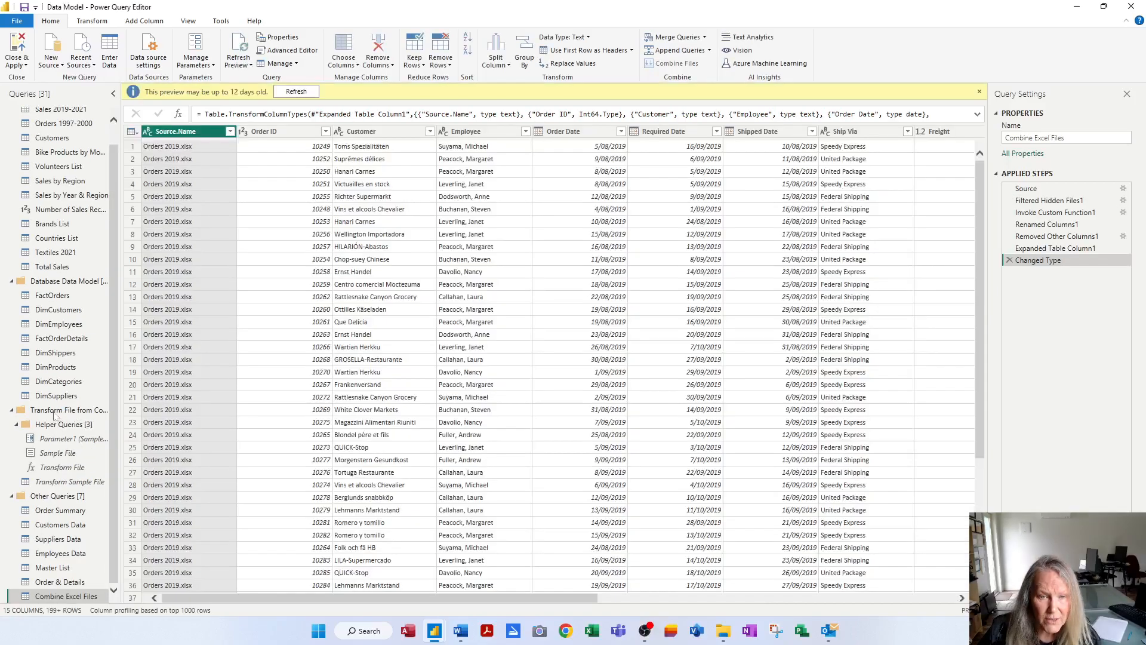
Collapse the Transform File from Combine Excel Files and Other Queries groups in the query list
left_click(20, 411)
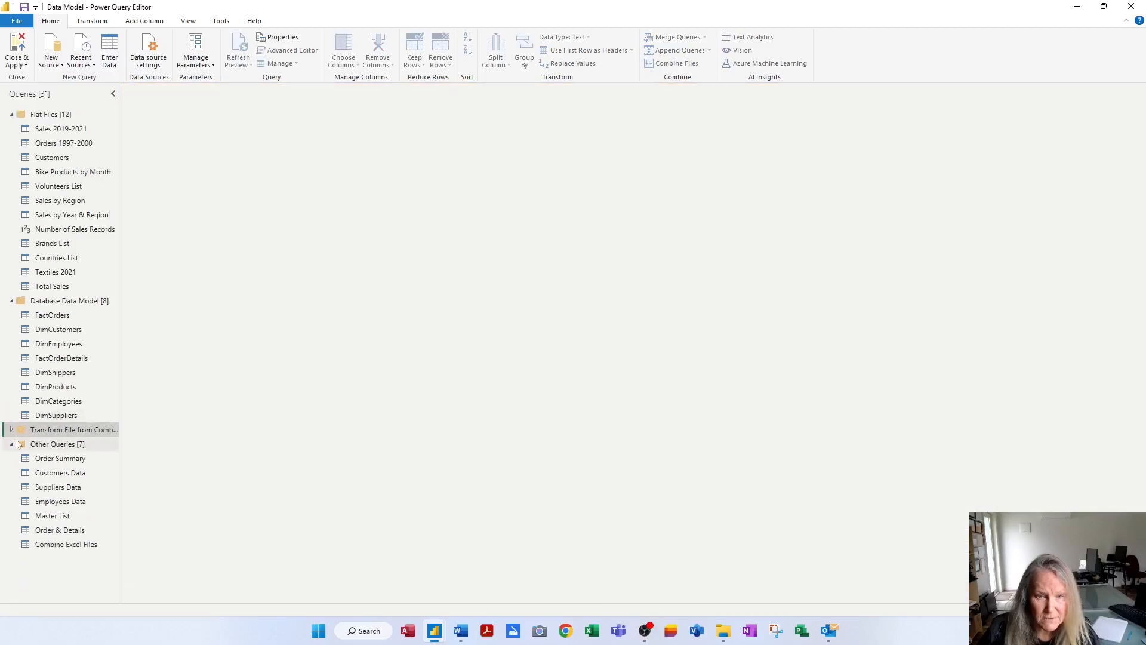
left_click(11, 430)
left_click(12, 431)
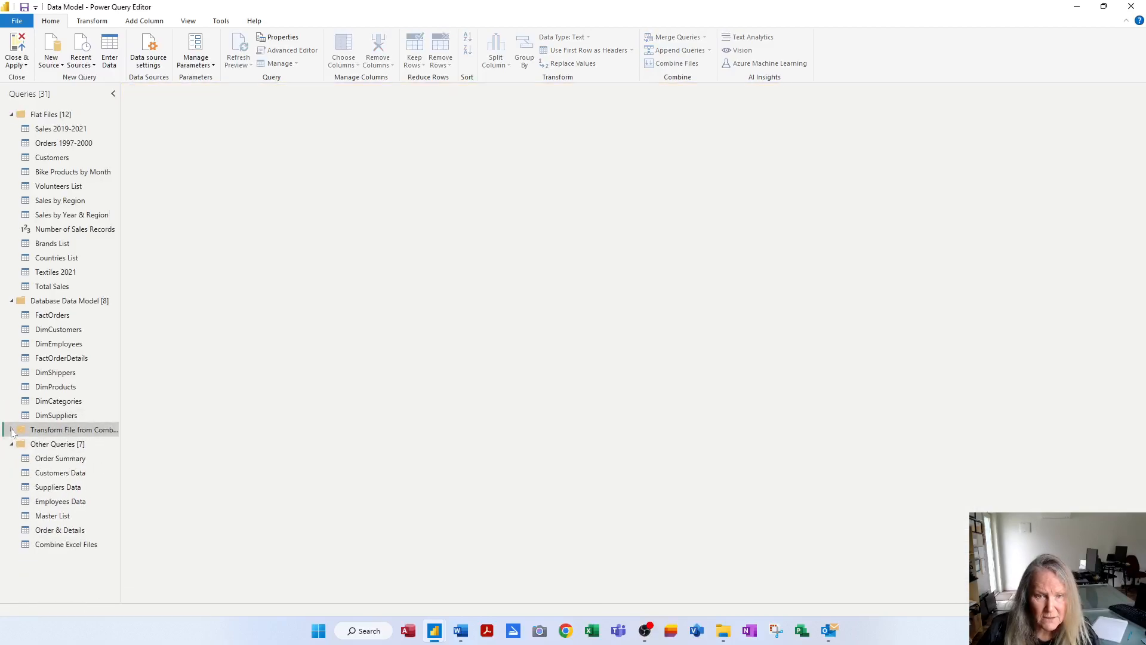
left_click_drag(58, 435, 77, 560)
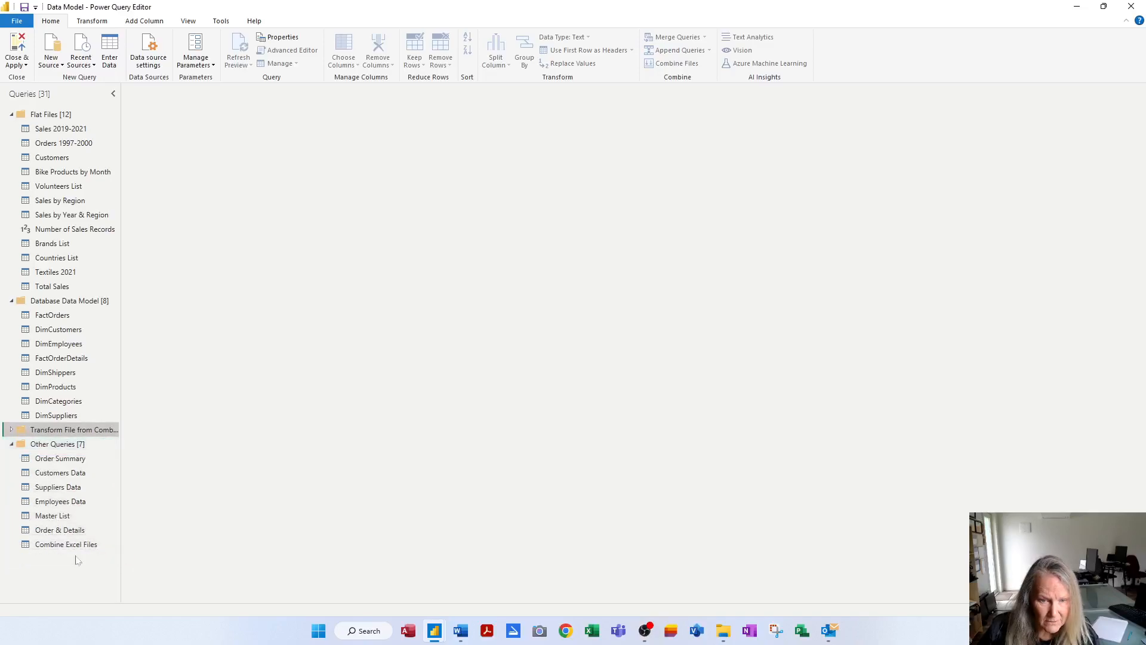
left_click(53, 445)
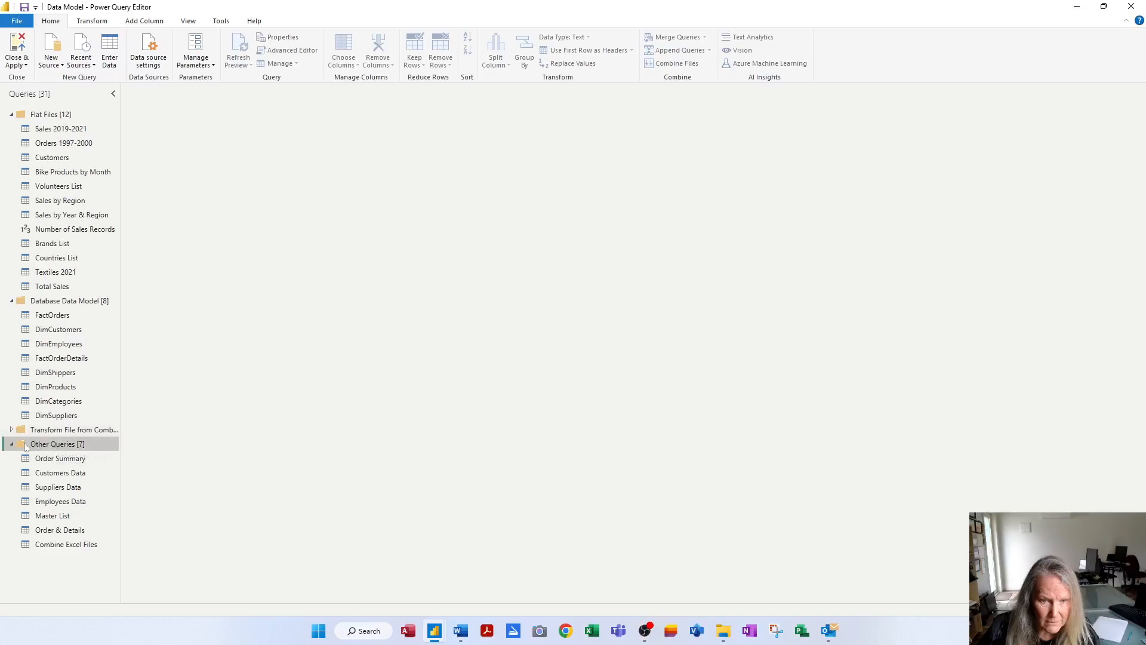
left_click(12, 446)
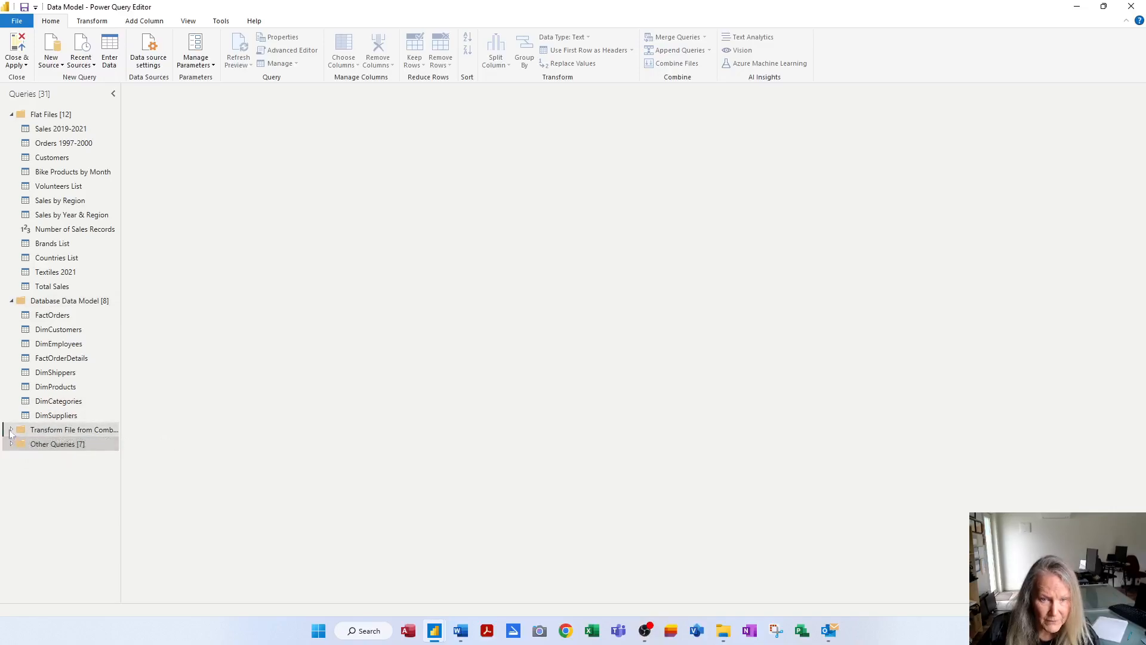
Expand the Transform File from Combine Excel Files group and examine its Transform Sample File, Transform File, Sample File and Parameter1 queries
double_click(55, 433)
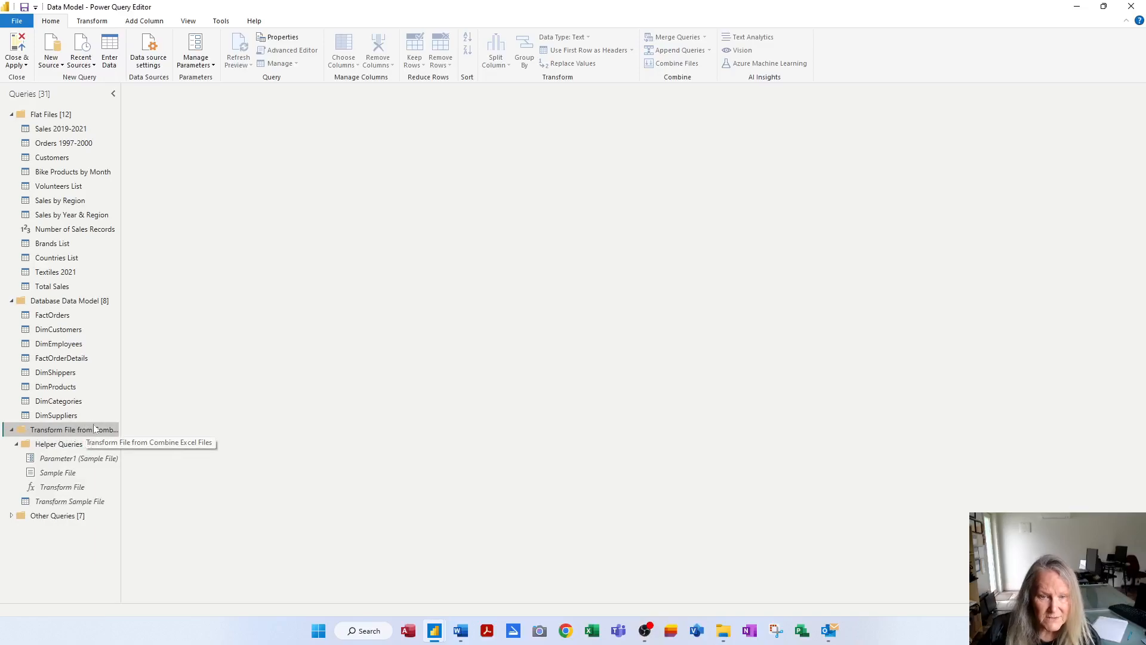
left_click(70, 502)
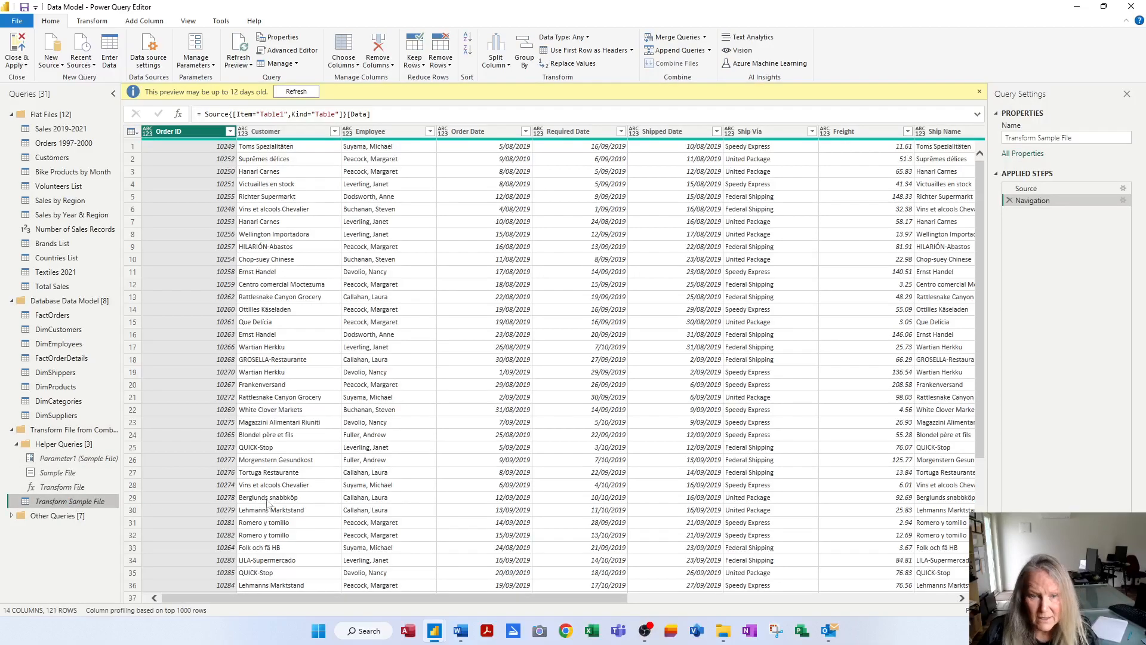
scroll(381, 476, "down", 5)
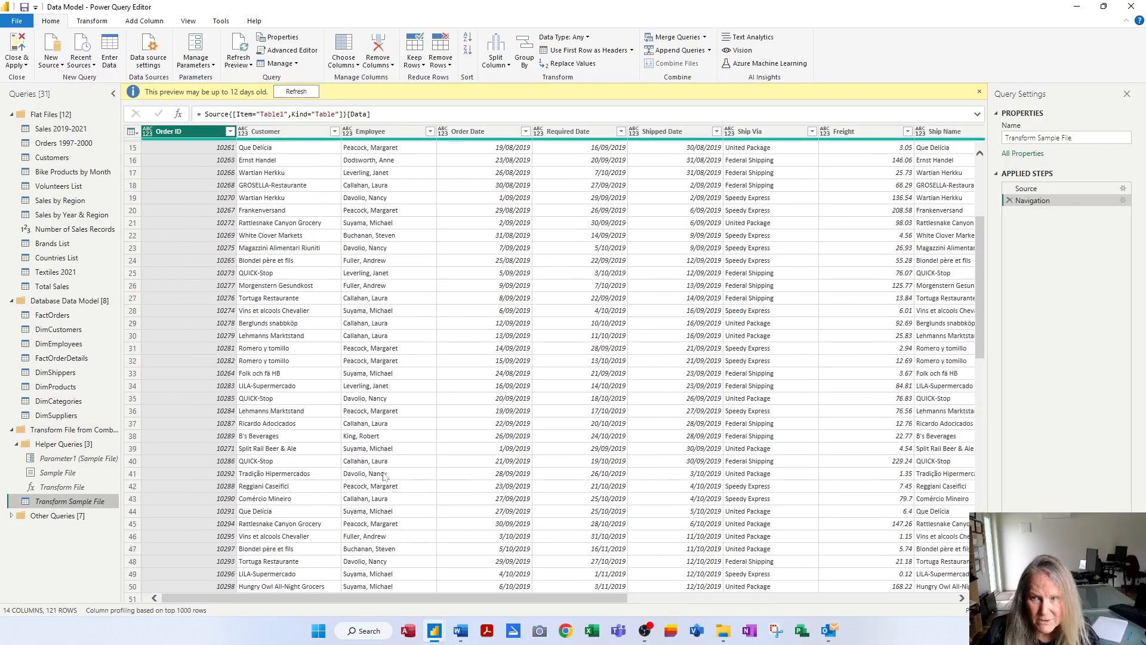
scroll(385, 476, "down", 14)
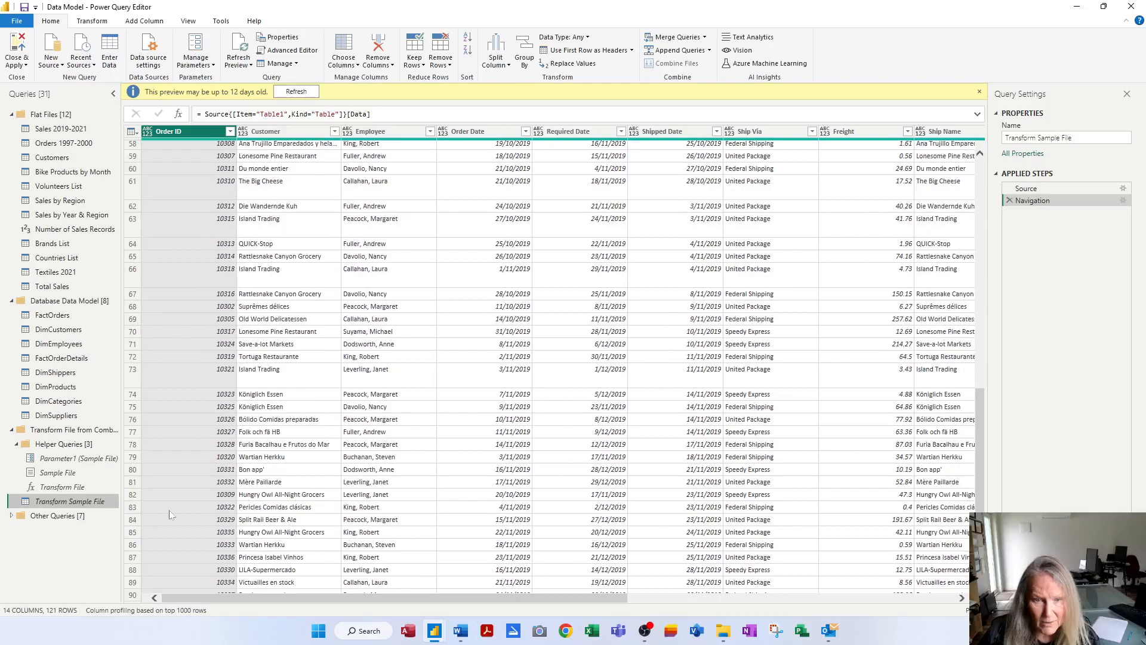
left_click(62, 486)
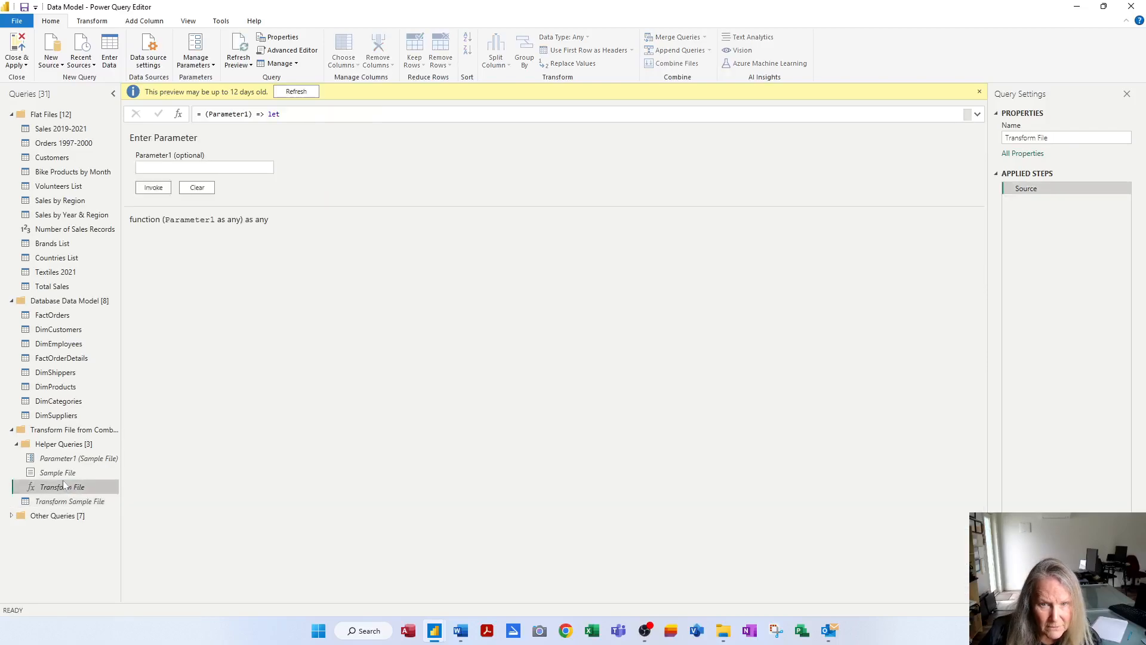
left_click(65, 476)
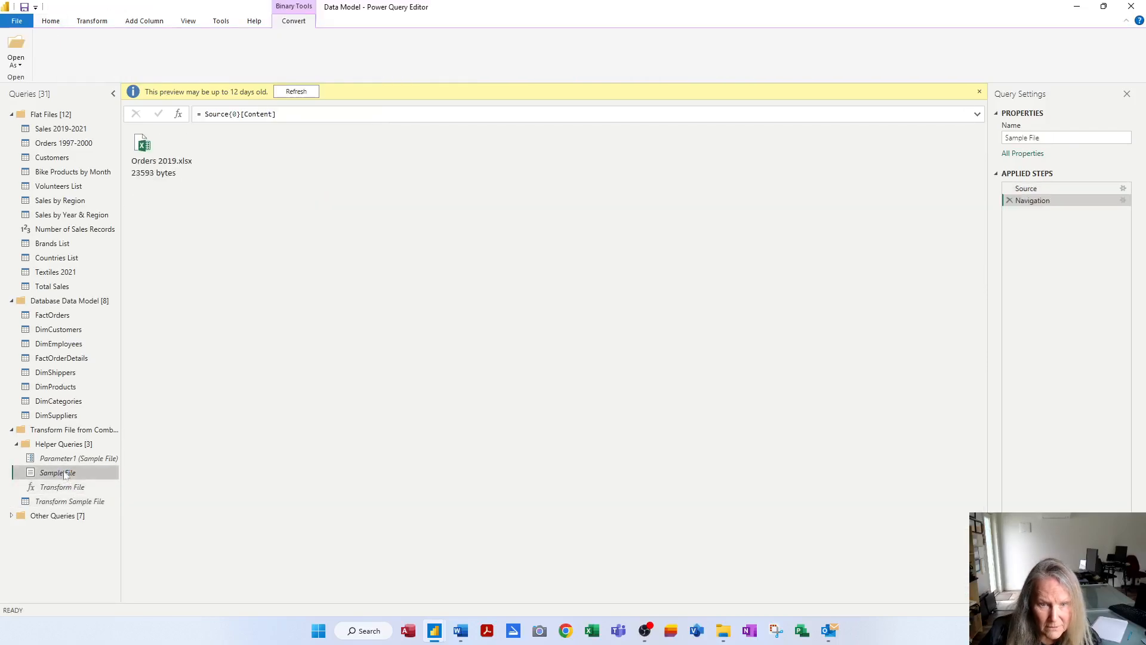
left_click(65, 462)
left_click(66, 430)
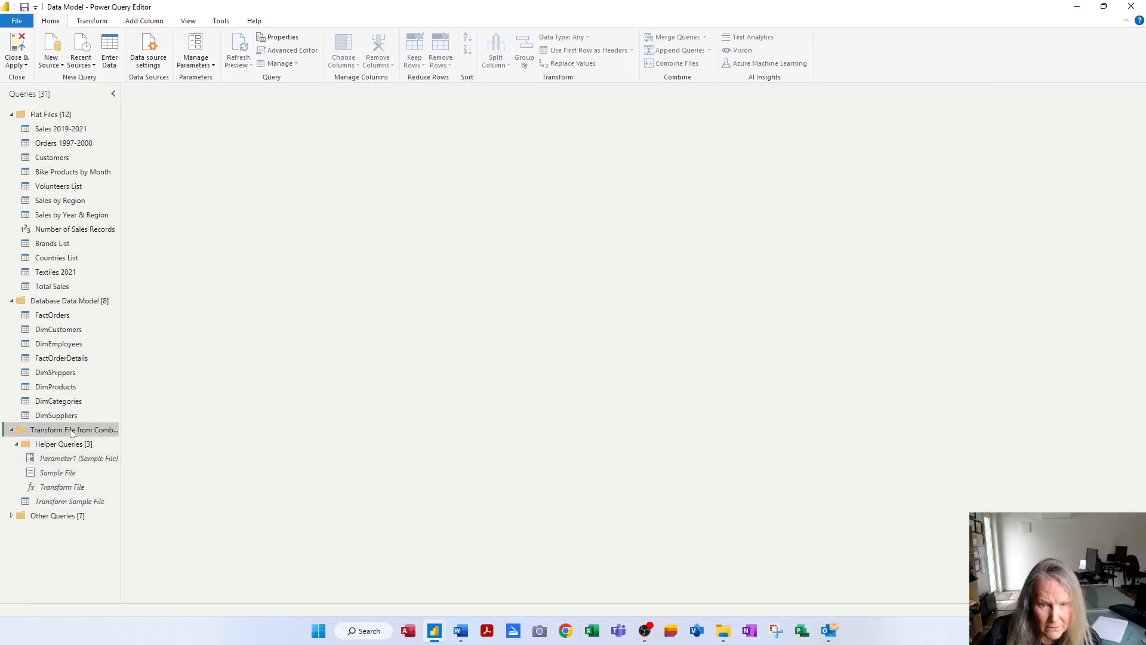
left_click(62, 444)
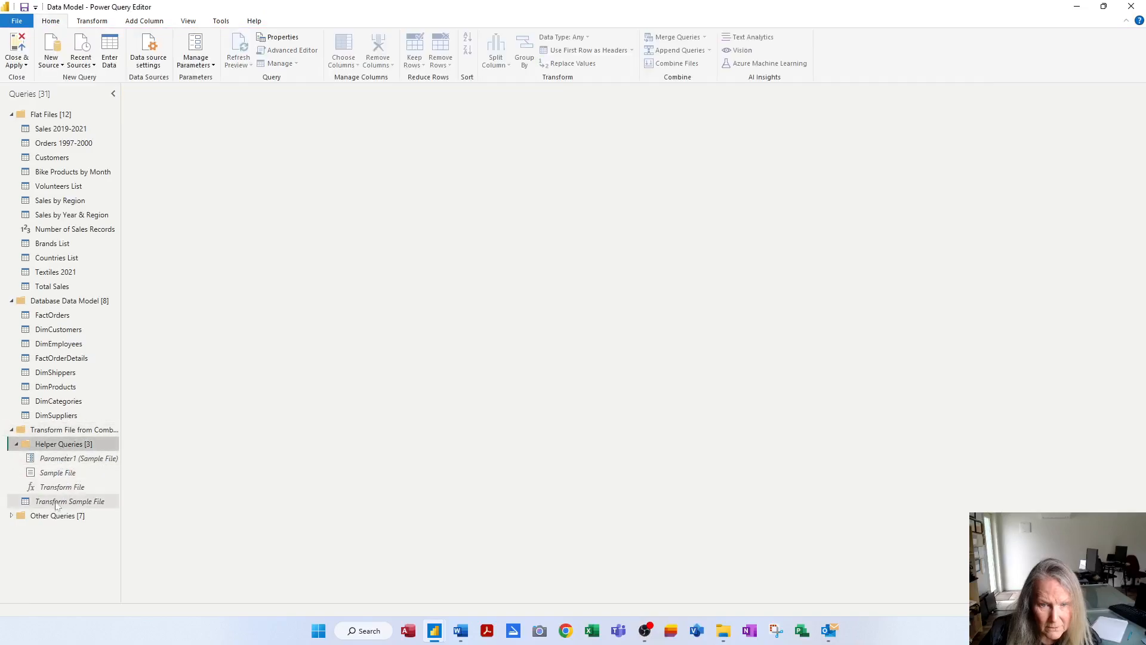
Expand the Other Queries group and collapse the Transform File from Combine Excel Files group
double_click(36, 517)
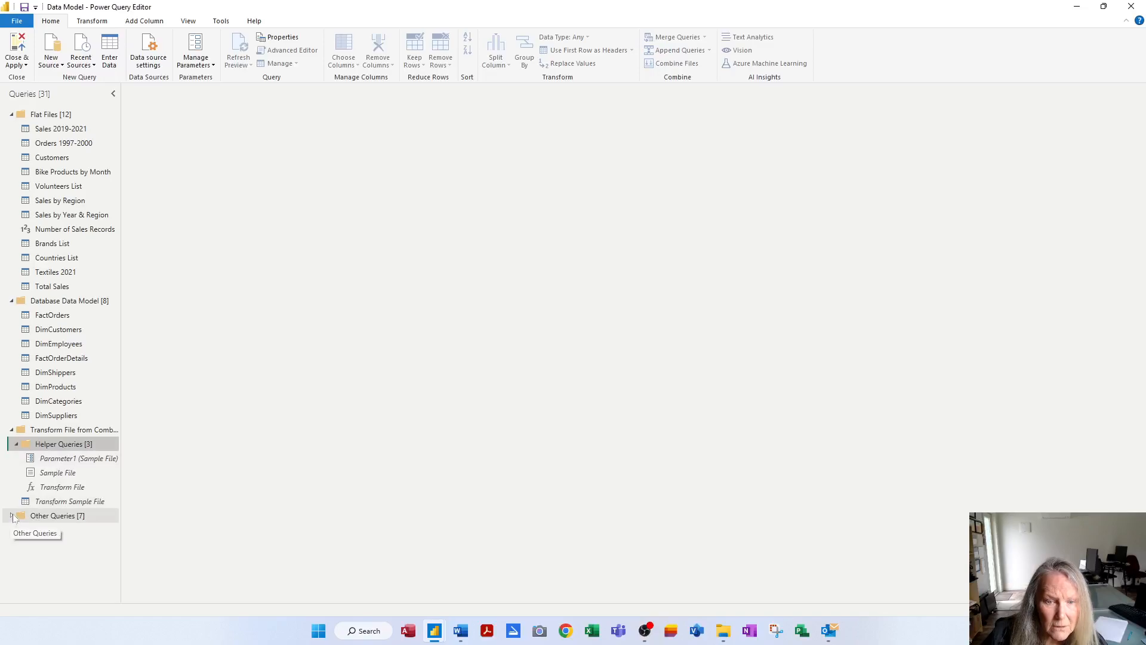
scroll(114, 533, "down", 1)
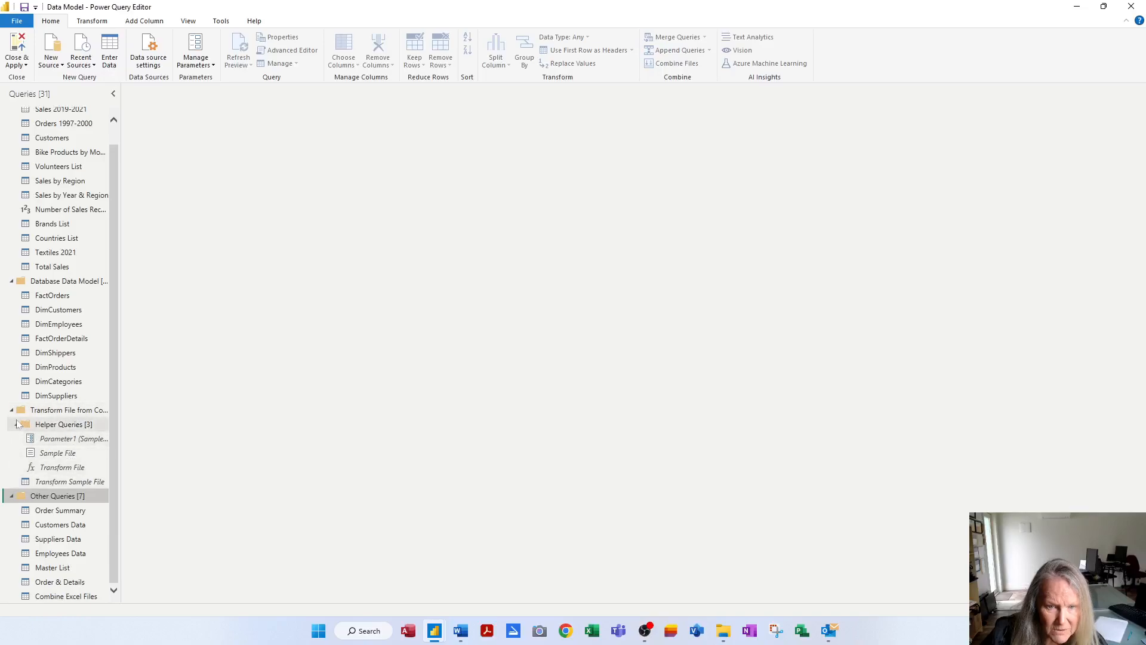
double_click(44, 411)
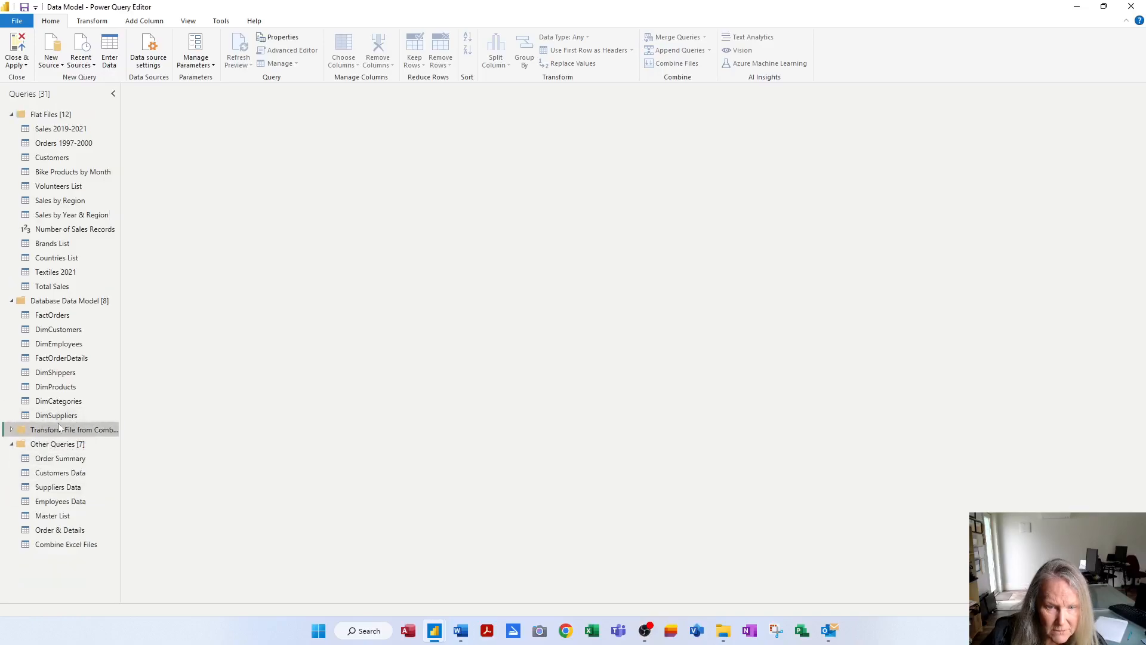
Open the Combine Excel Files query and examine its rows by source file, from Orders 2019.xlsx into Orders 2020.xlsx
left_click(66, 546)
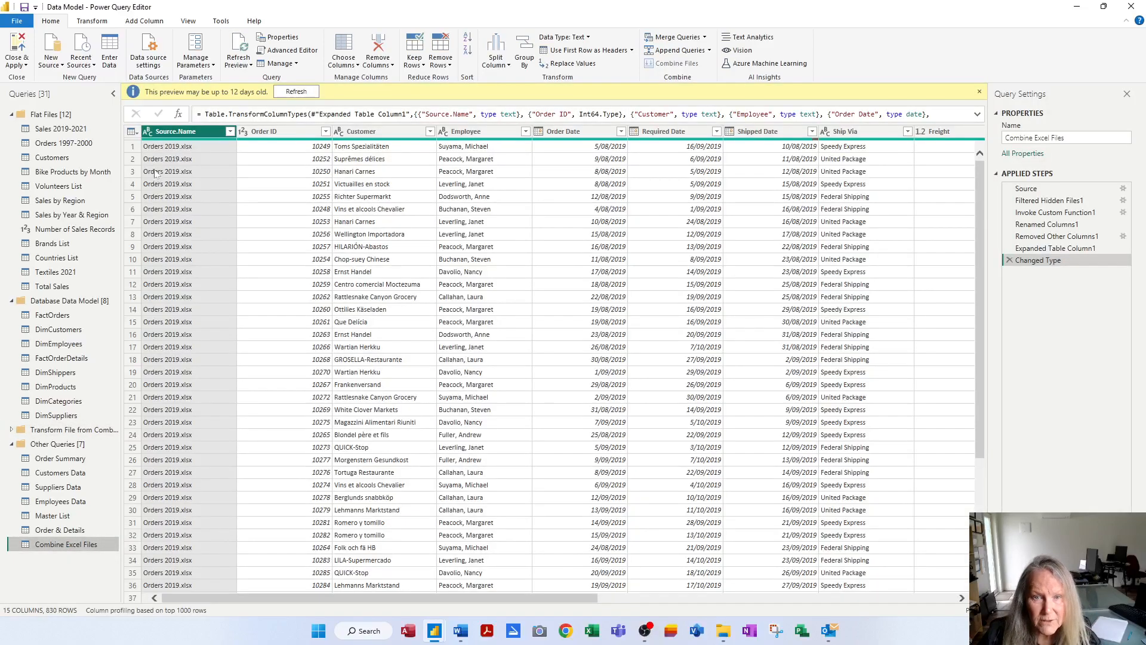
scroll(198, 472, "down", 15)
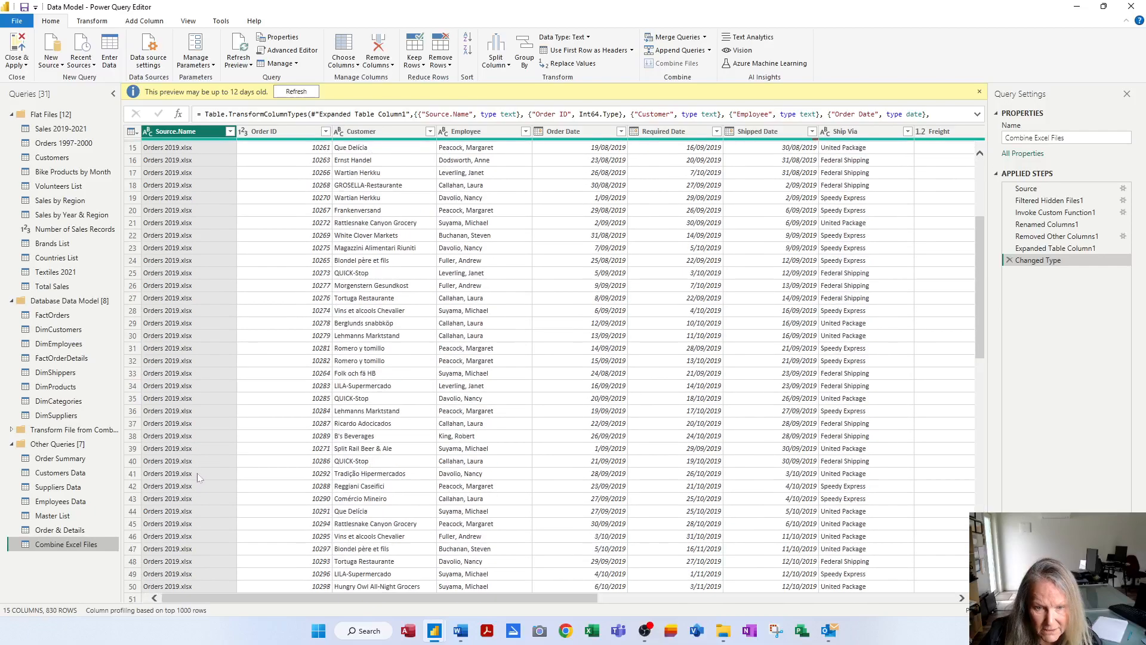
scroll(197, 474, "down", 17)
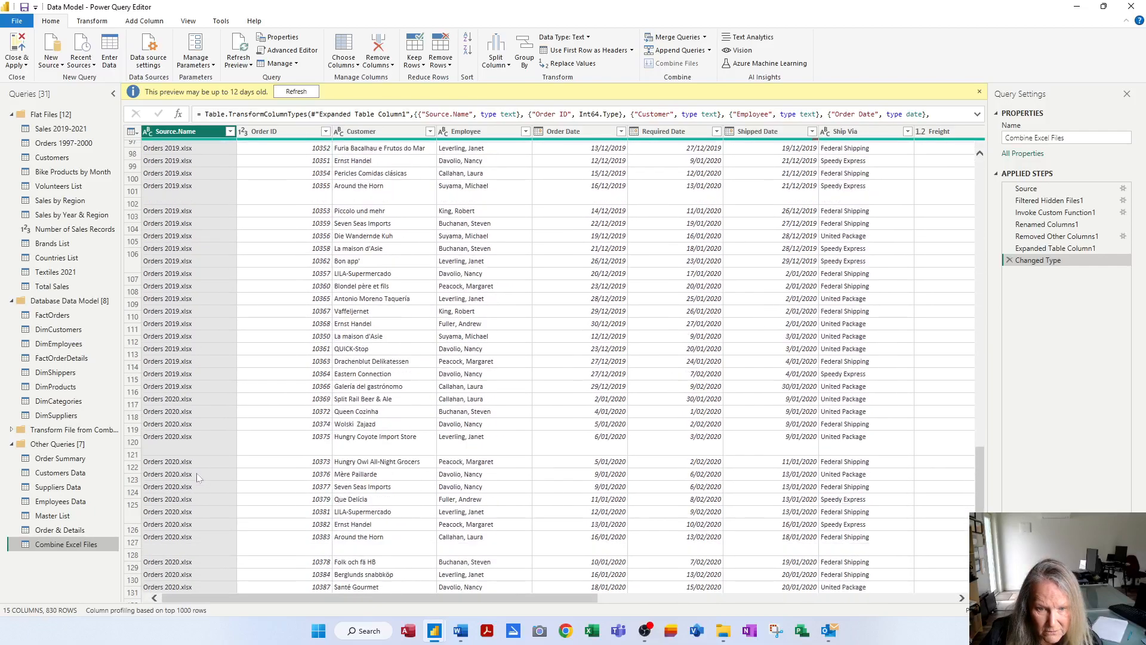
scroll(174, 506, "down", 20)
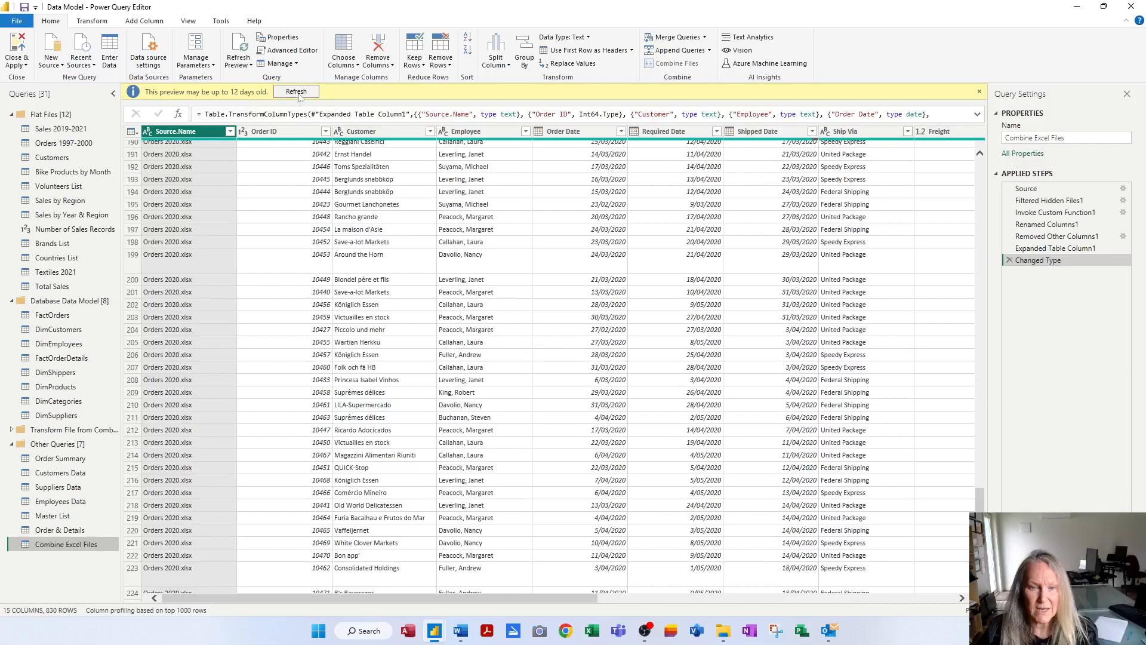
Refresh the outdated preview of the Combine Excel Files query, and refresh all query previews
left_click(312, 93)
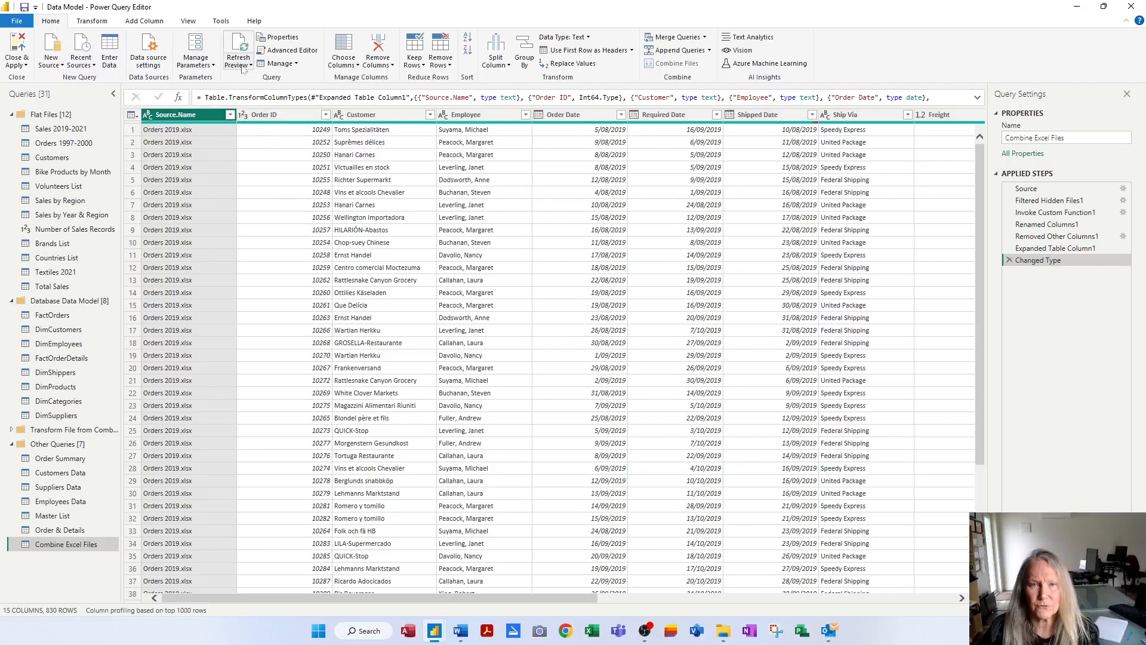
left_click(243, 69)
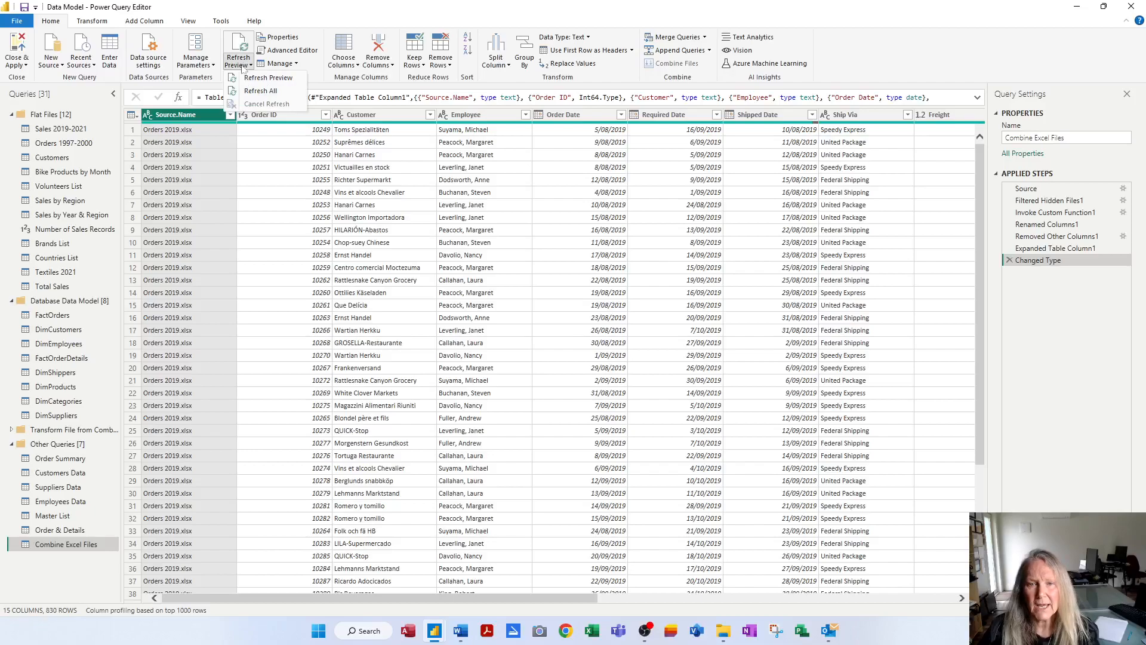
left_click(260, 92)
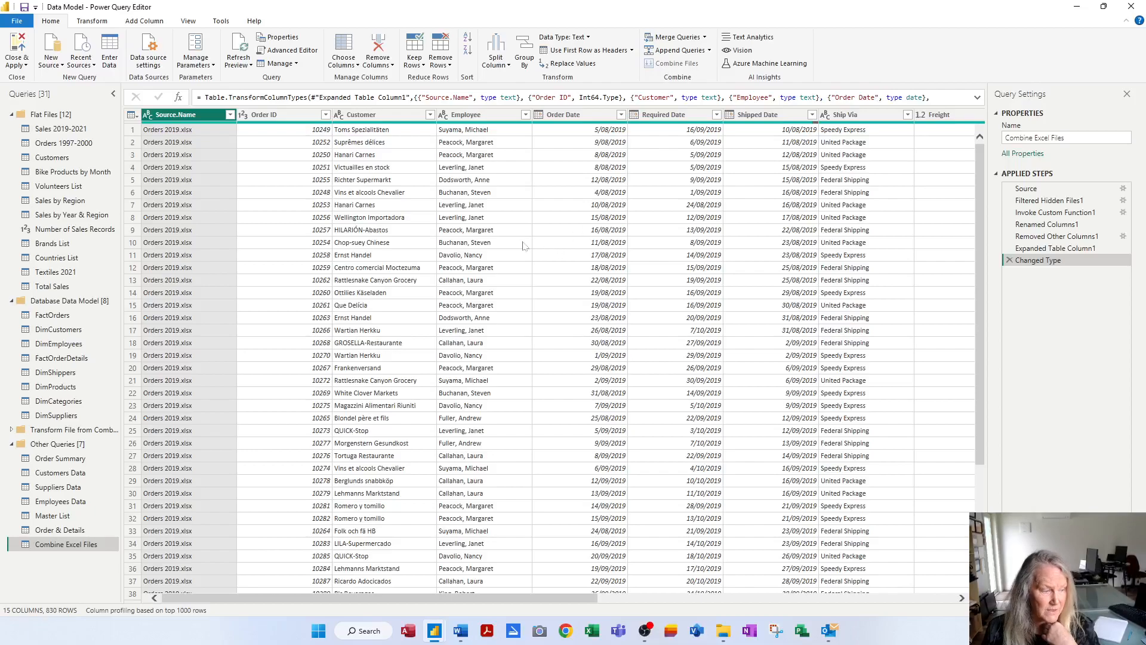
Create a new parameter named "Restrict Data by Date"
left_click(199, 25)
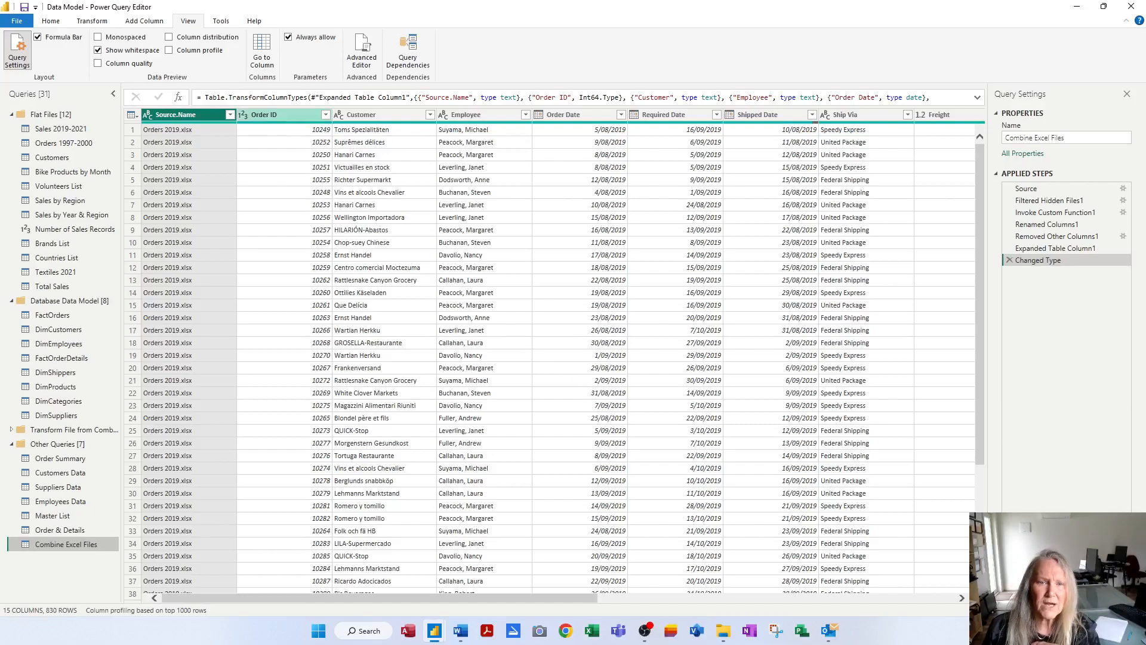
left_click(50, 22)
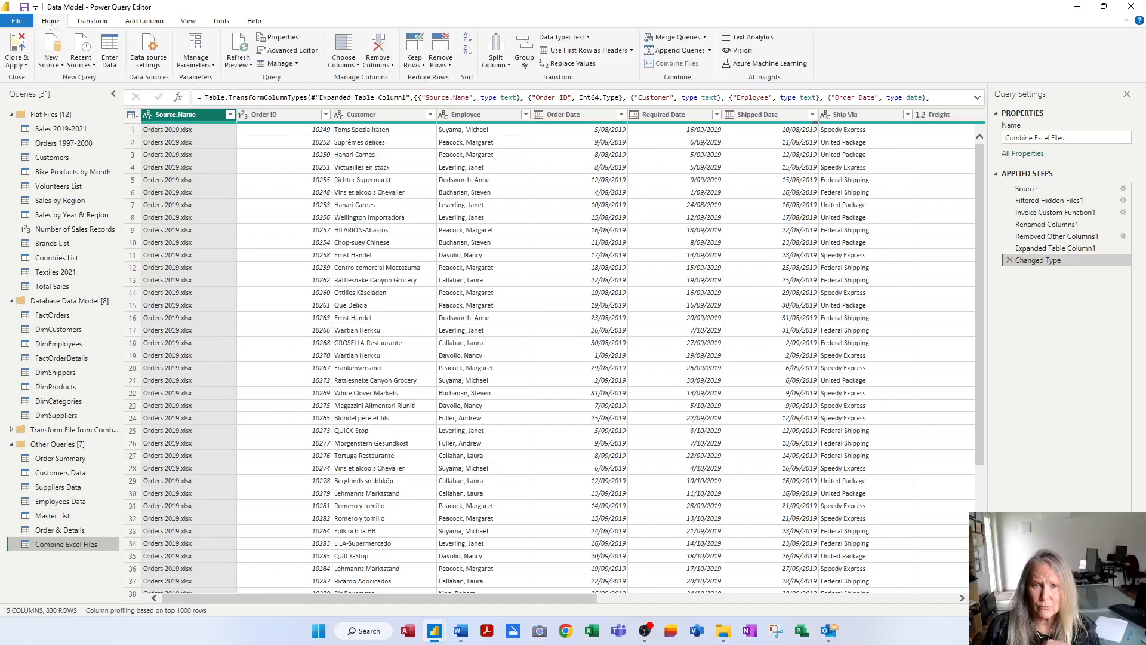
left_click(198, 65)
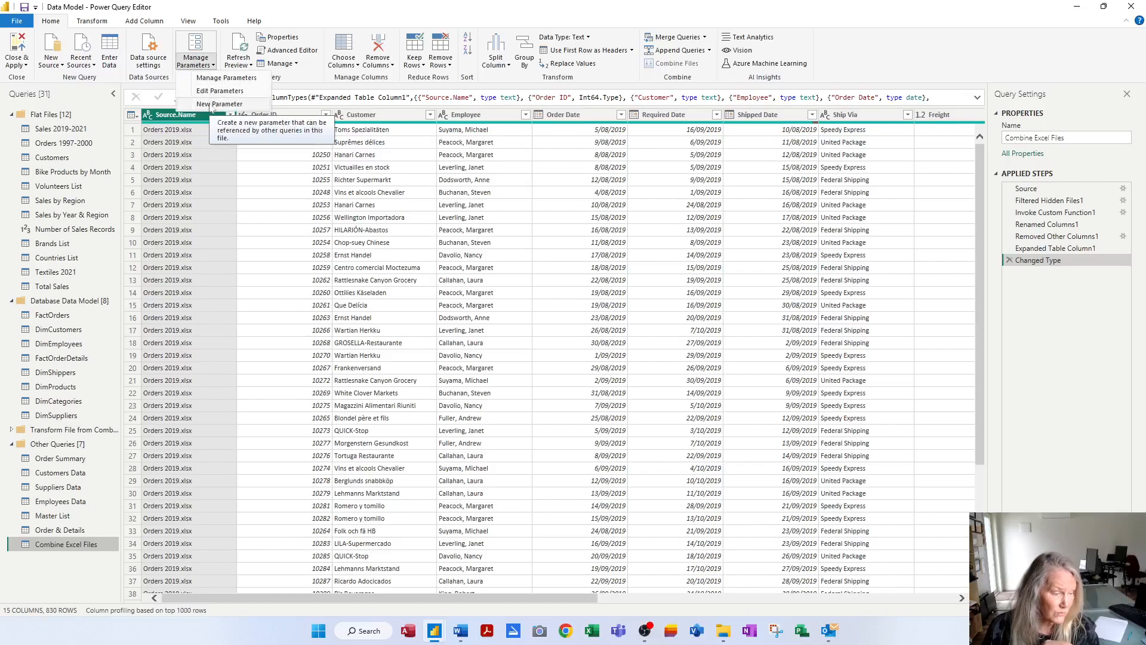
left_click(212, 105)
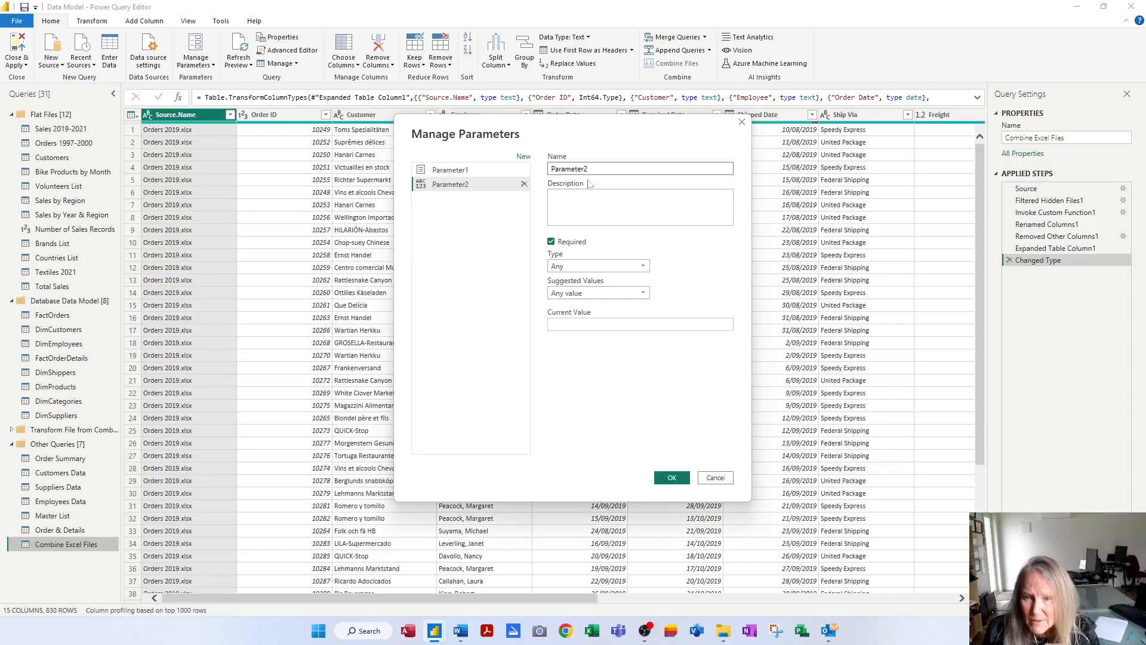
left_click_drag(591, 169, 526, 171)
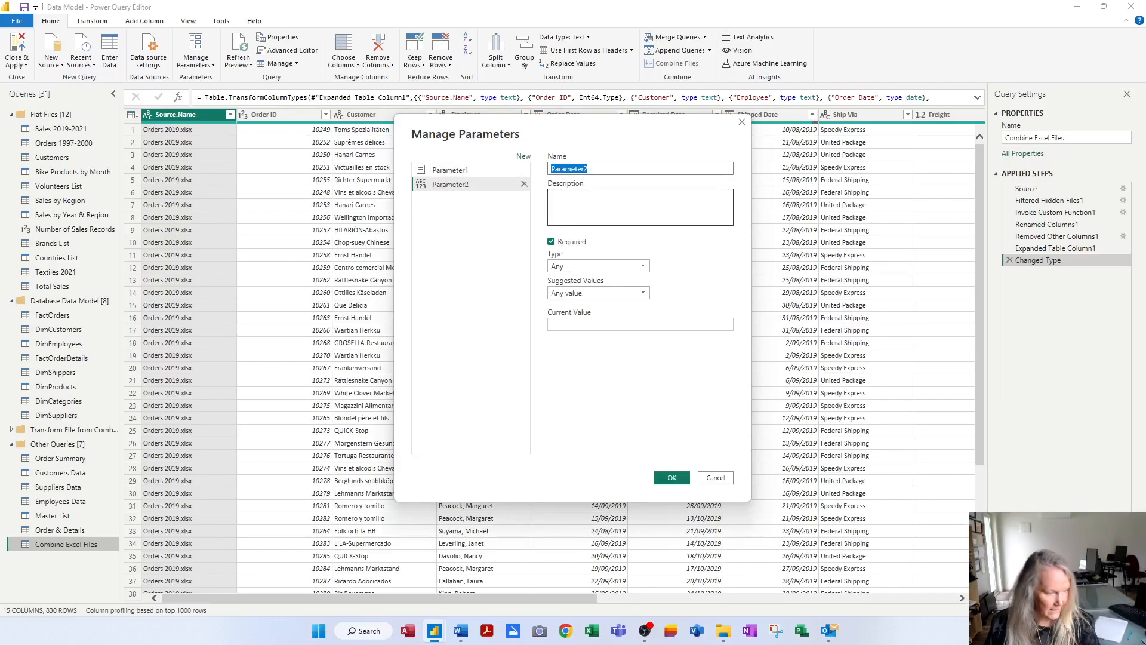
type("R")
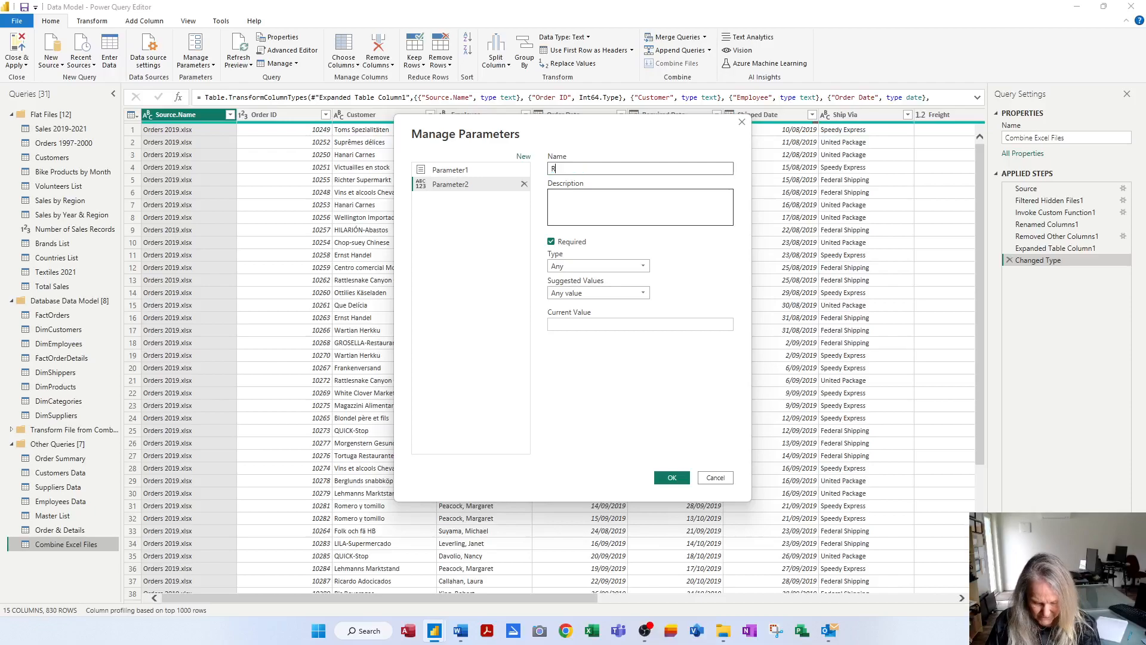
type("estrict Data by Date")
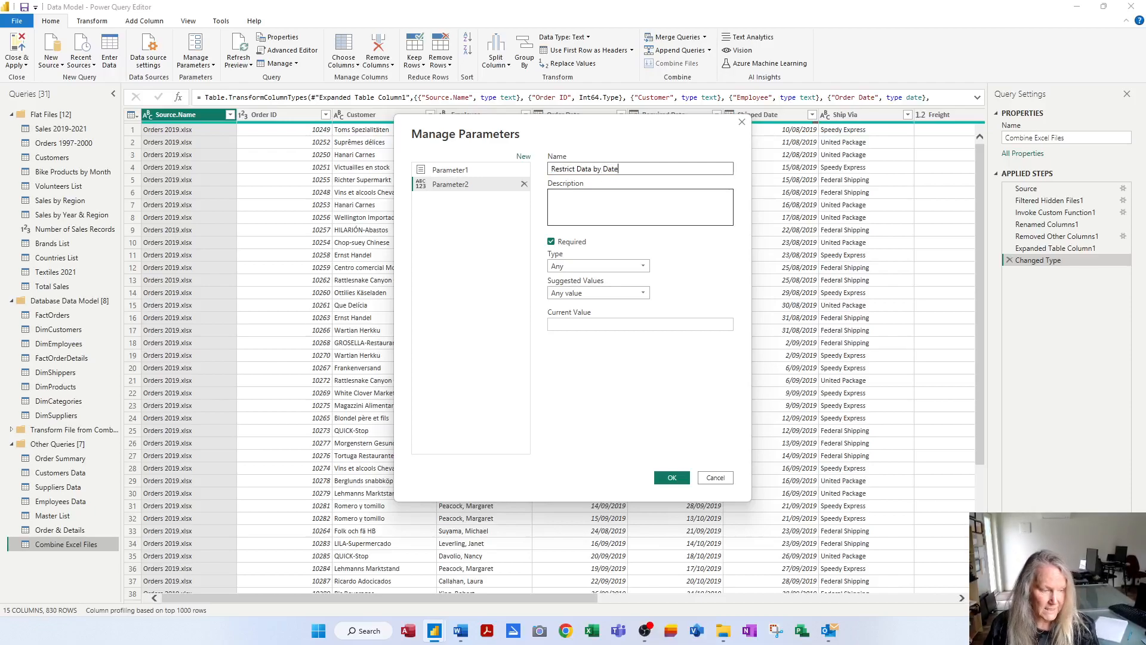
Give the parameter the description "This parameter is used to restrict volume of data by a date paramter"
key("Tab")
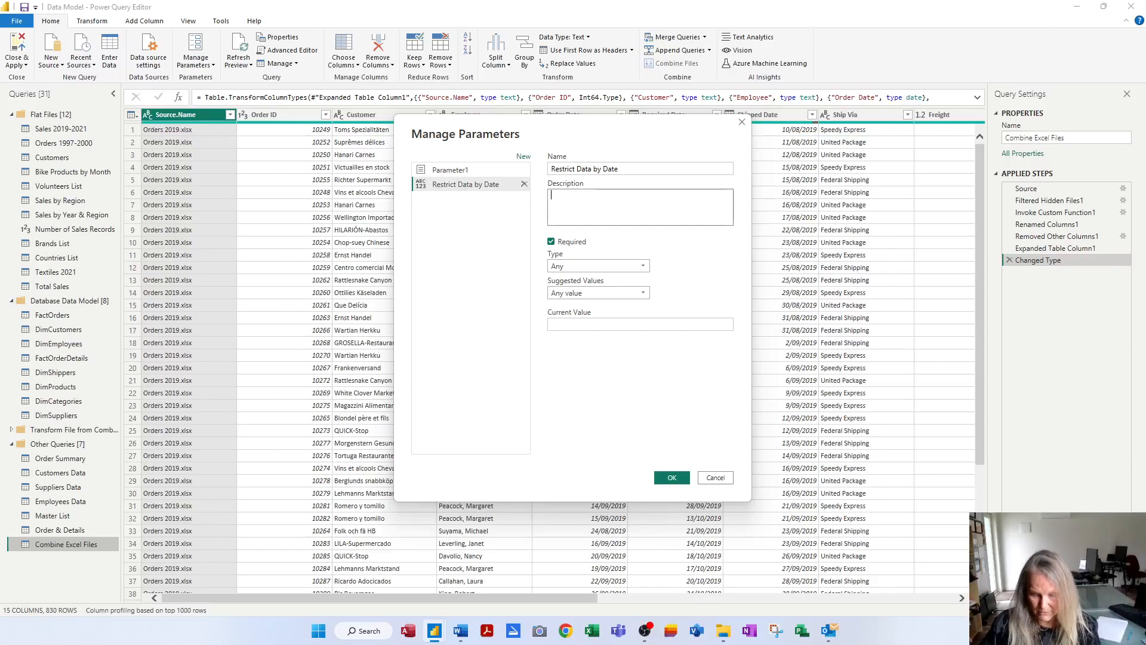
type("meter")
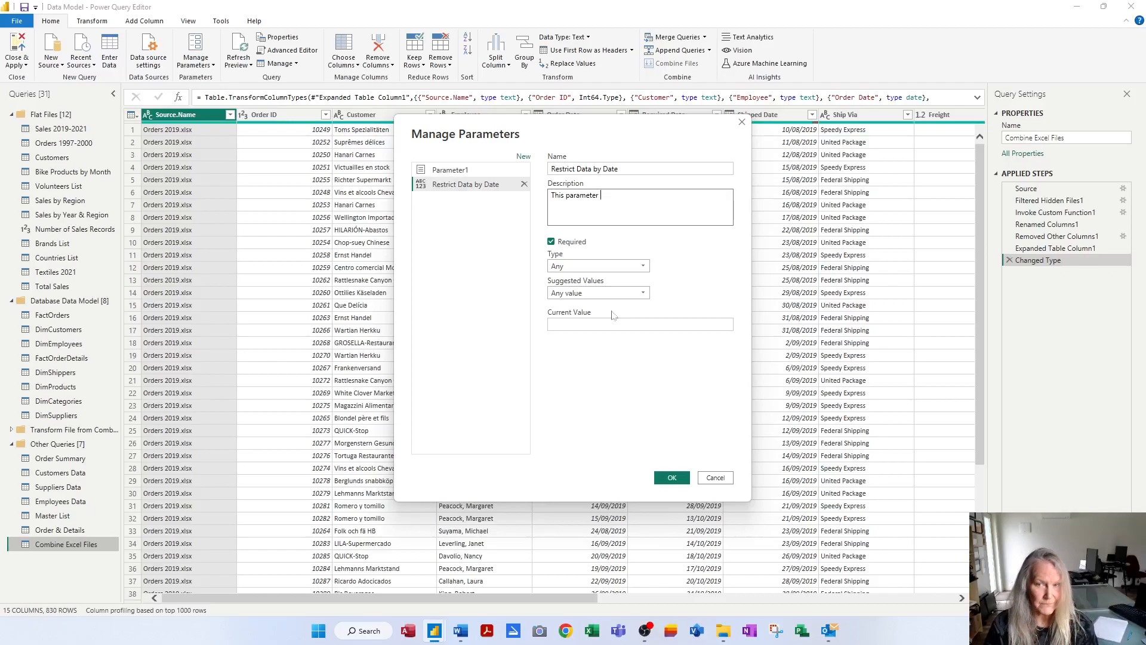
type("is ue")
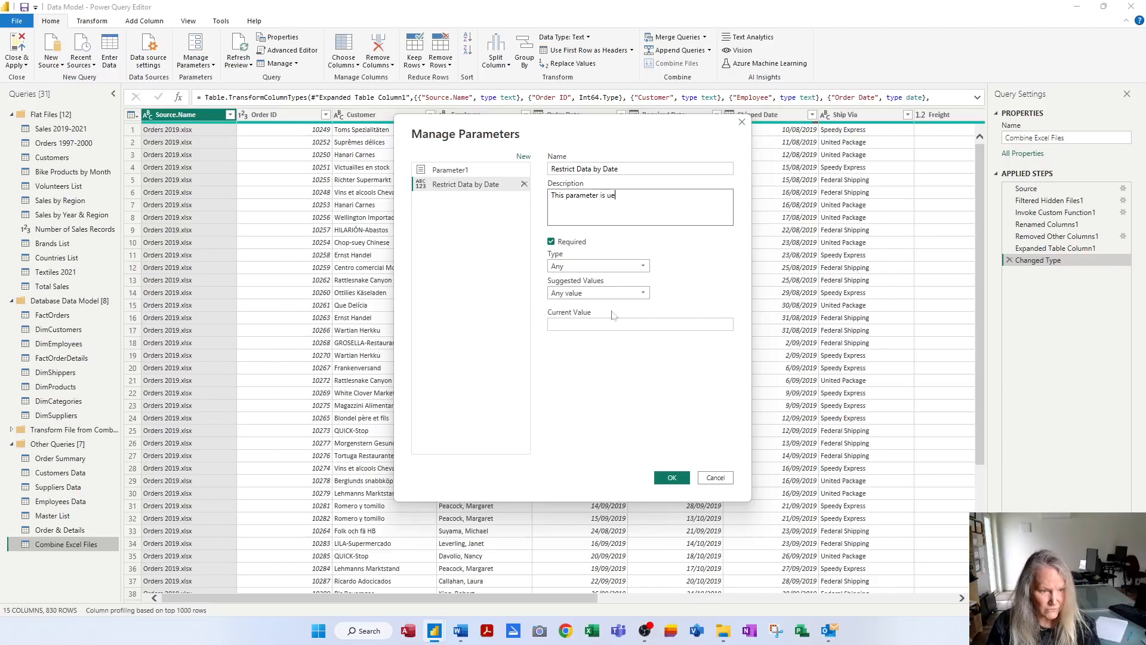
key("BackSpace")
type("sed to ")
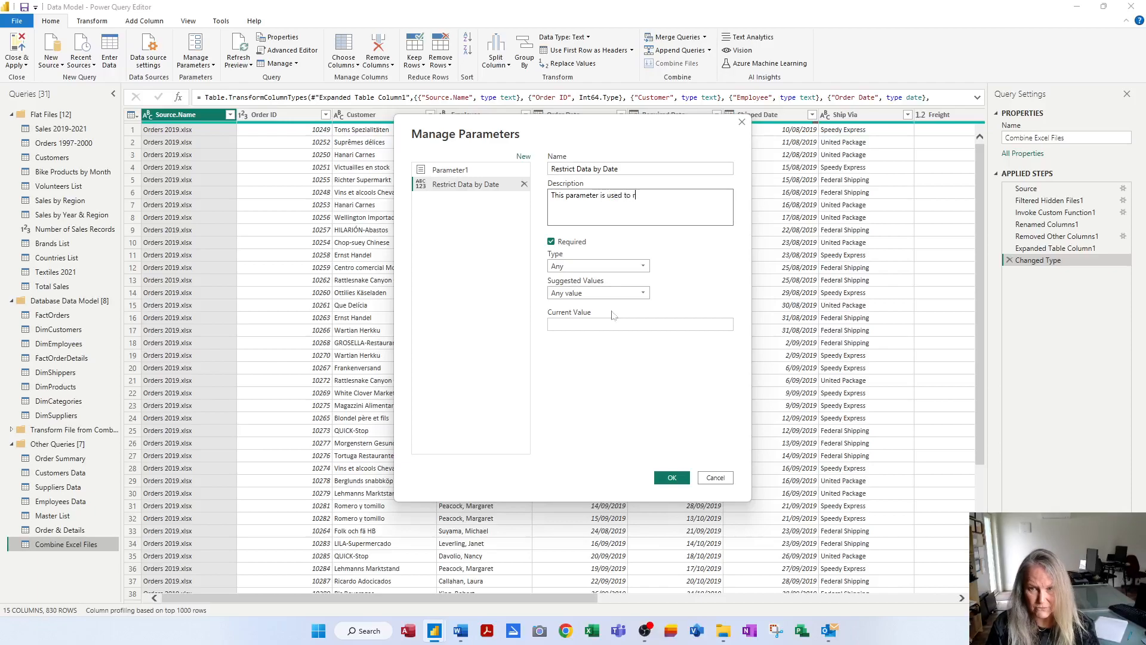
type("restrict vo")
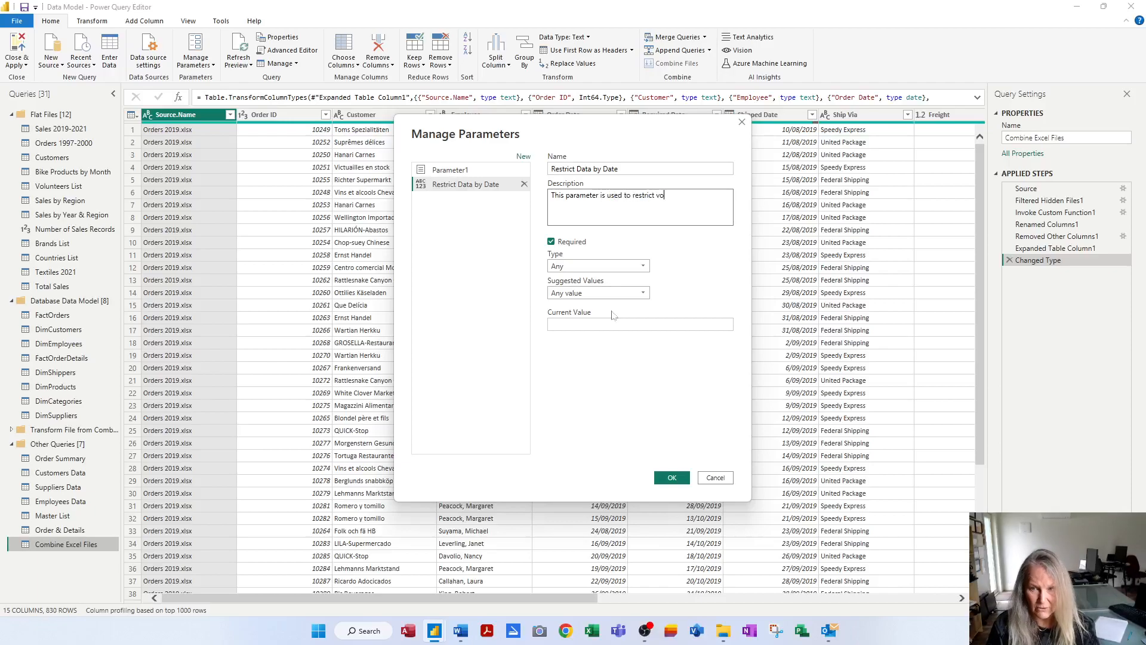
type("lume of data by")
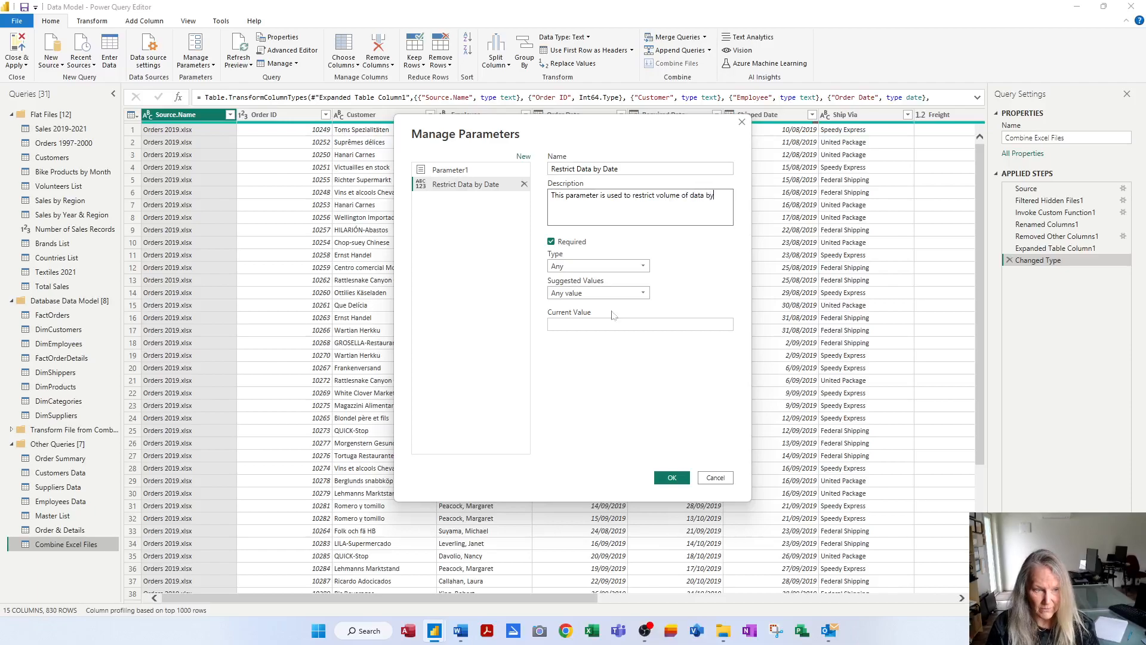
type(" a date paramter")
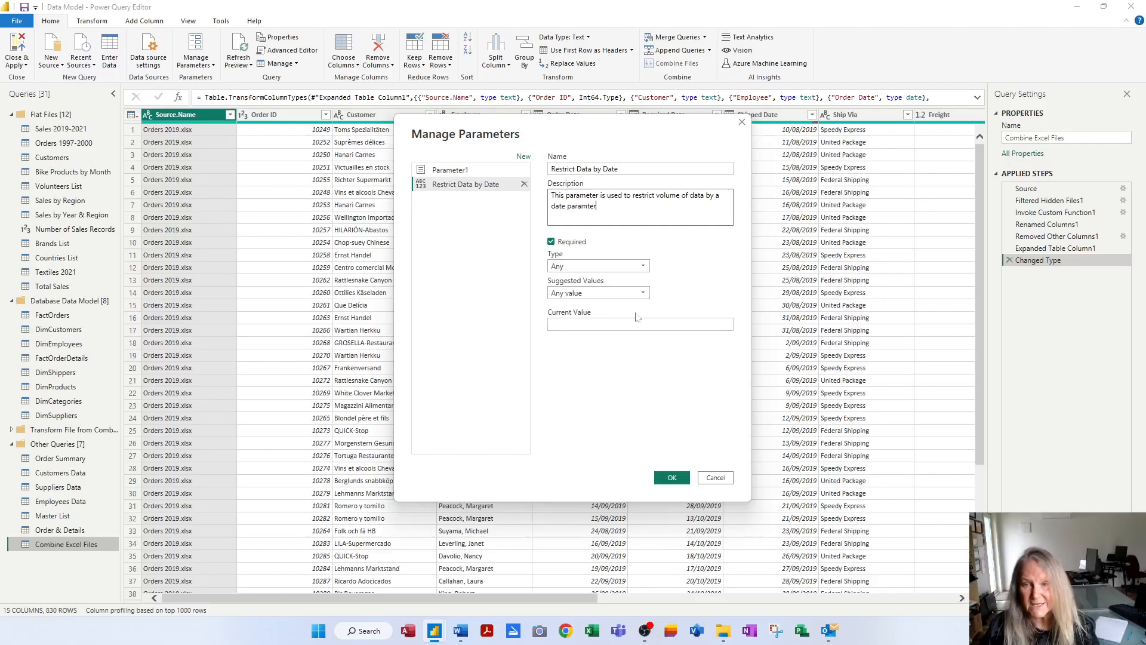
Set the parameter's type to Date with a current value of 1/1/2020 and save it
left_click(645, 269)
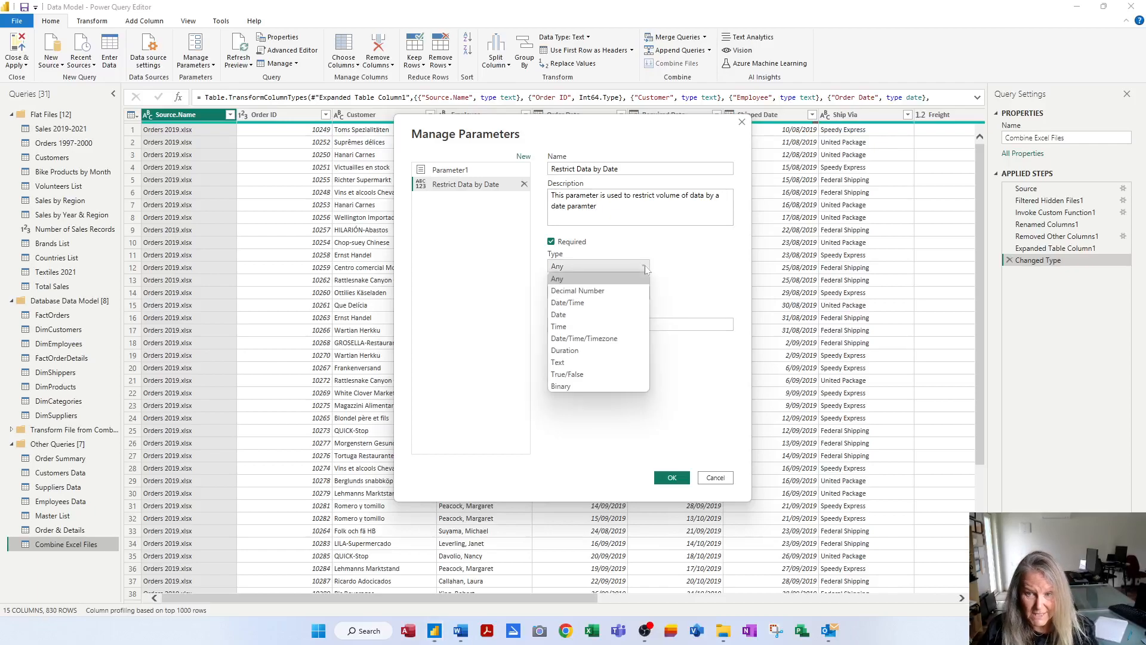
left_click(573, 315)
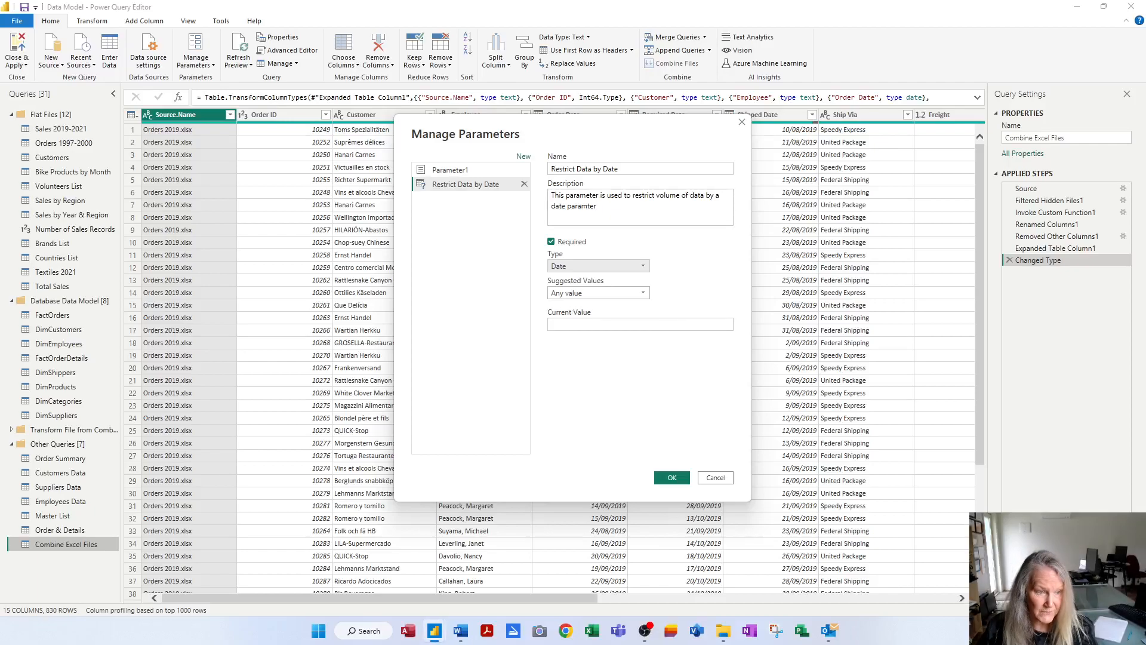
left_click(621, 325)
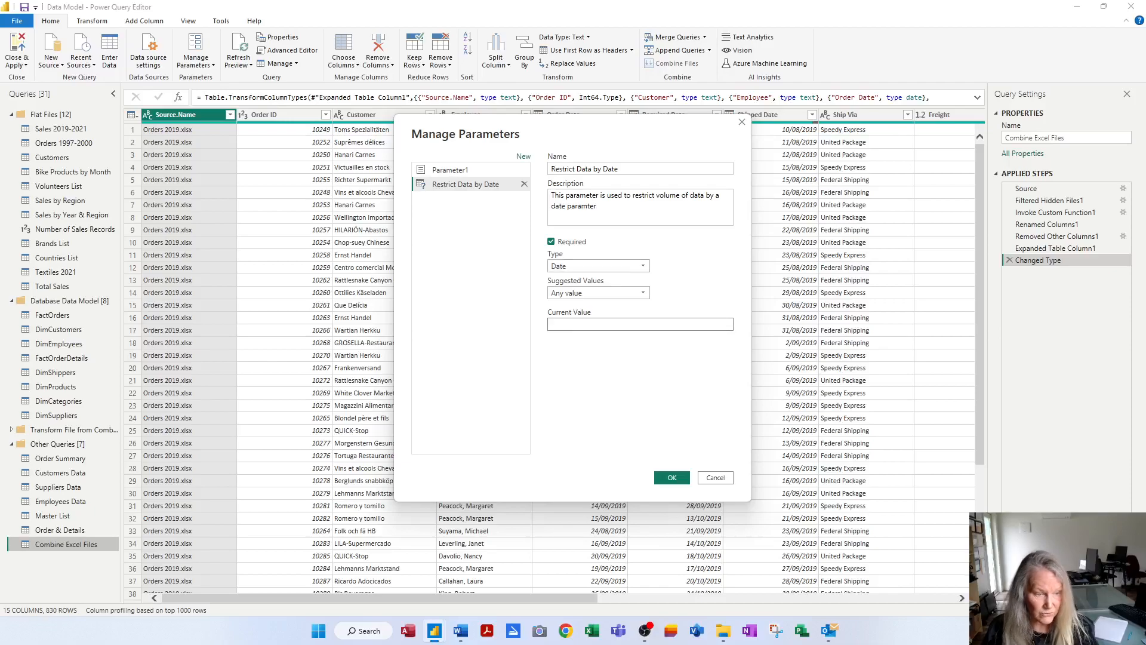
type("1/1/2020")
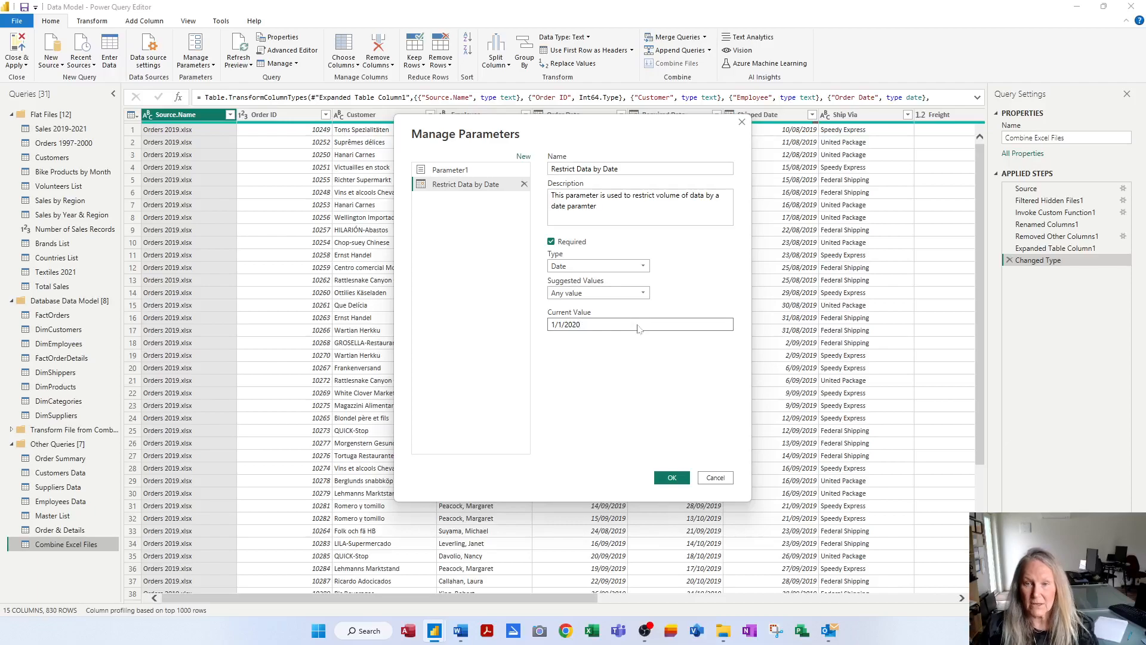
left_click(672, 479)
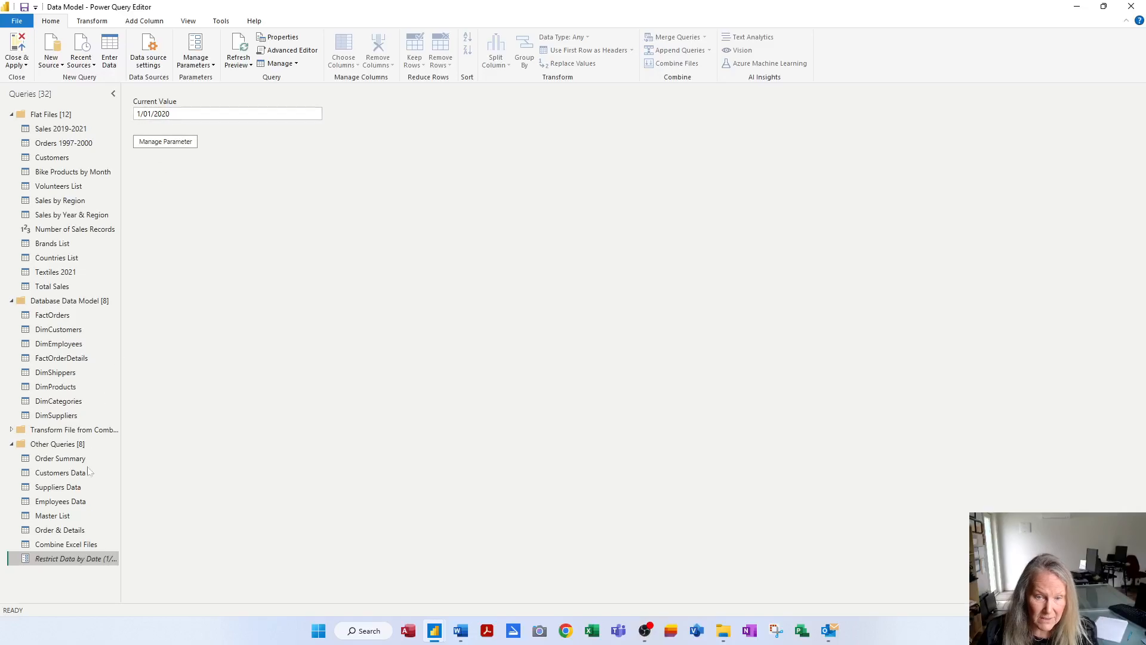
Filter the Combine Excel Files query to rows where Order Date equals the Restrict Data by Date parameter
left_click(70, 544)
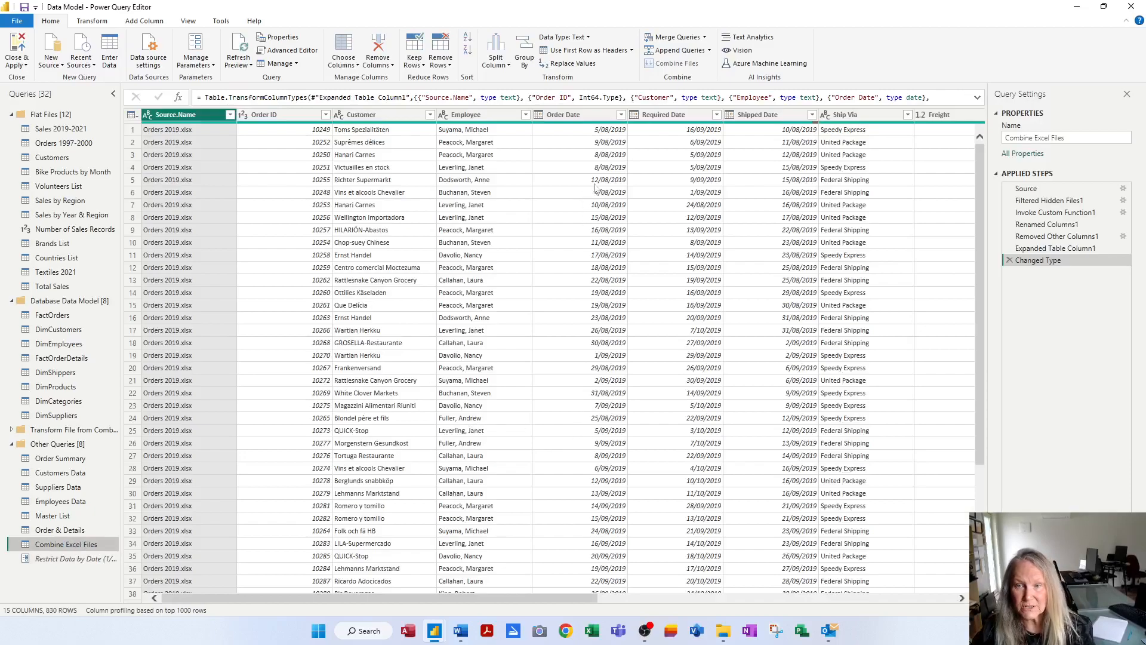
left_click(621, 115)
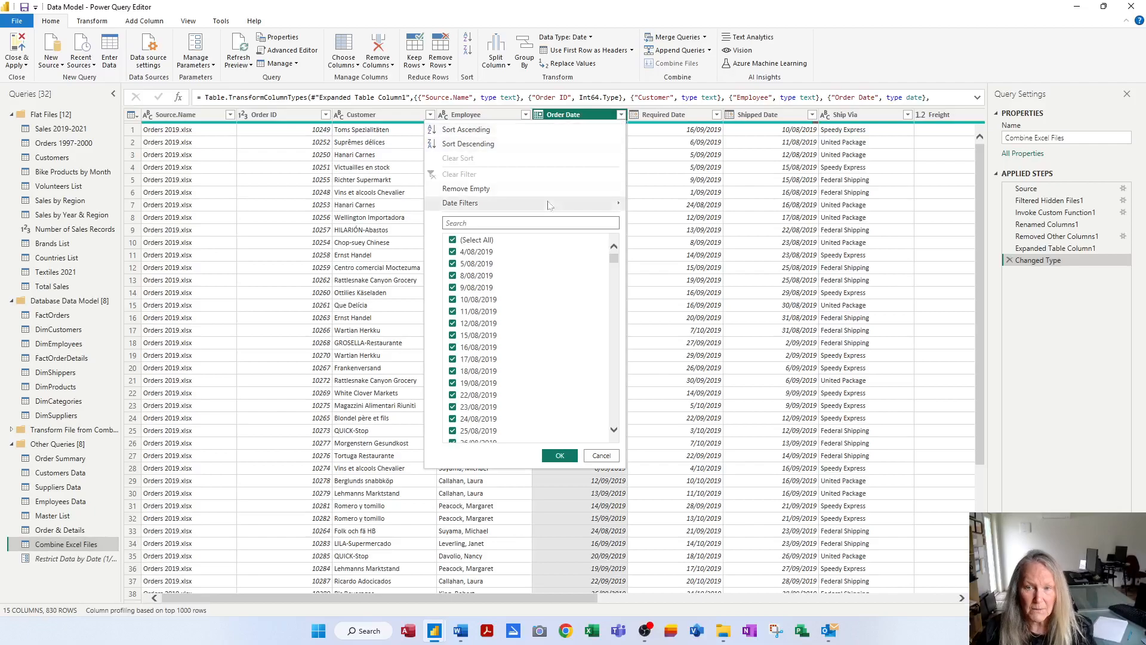
mouse_move(548, 206)
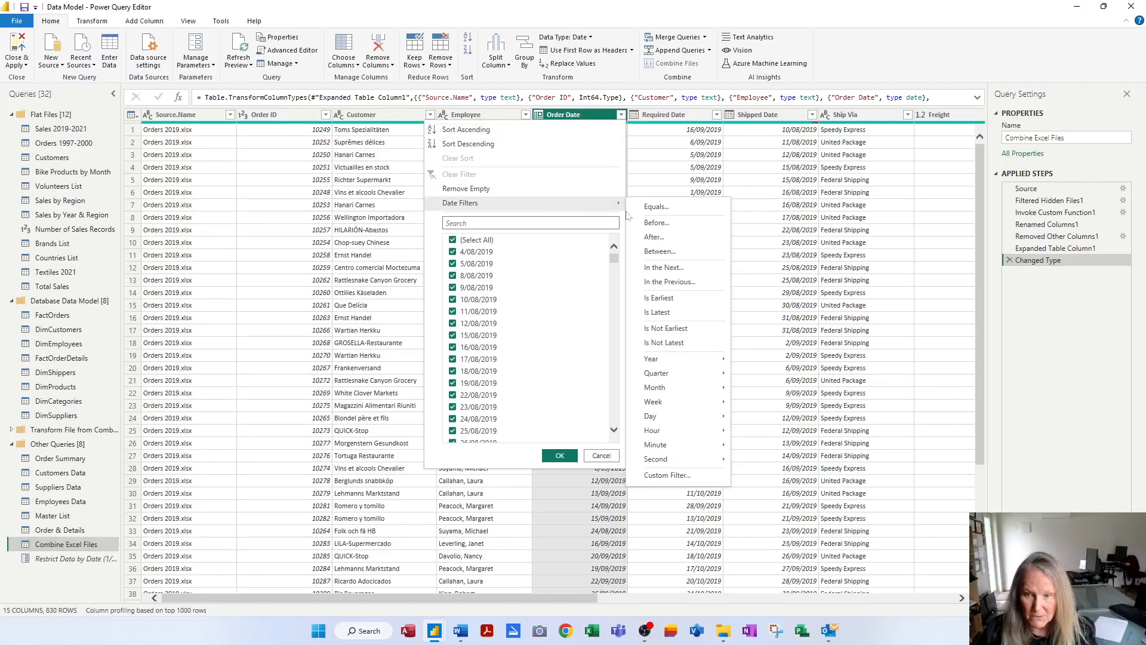
left_click(667, 475)
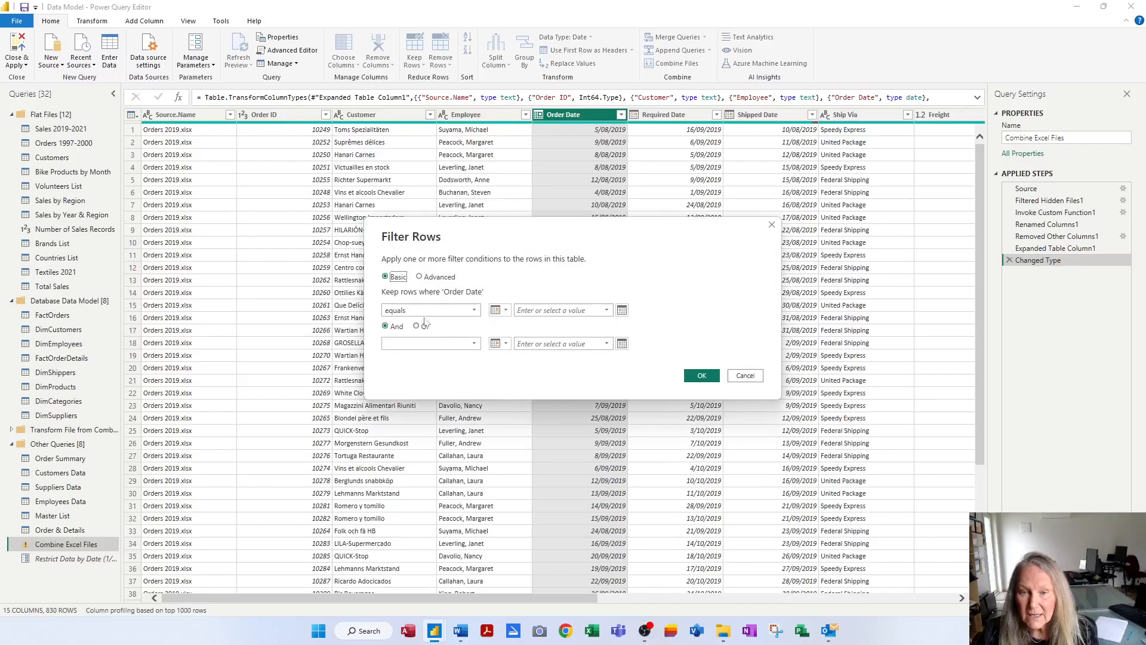
left_click(504, 312)
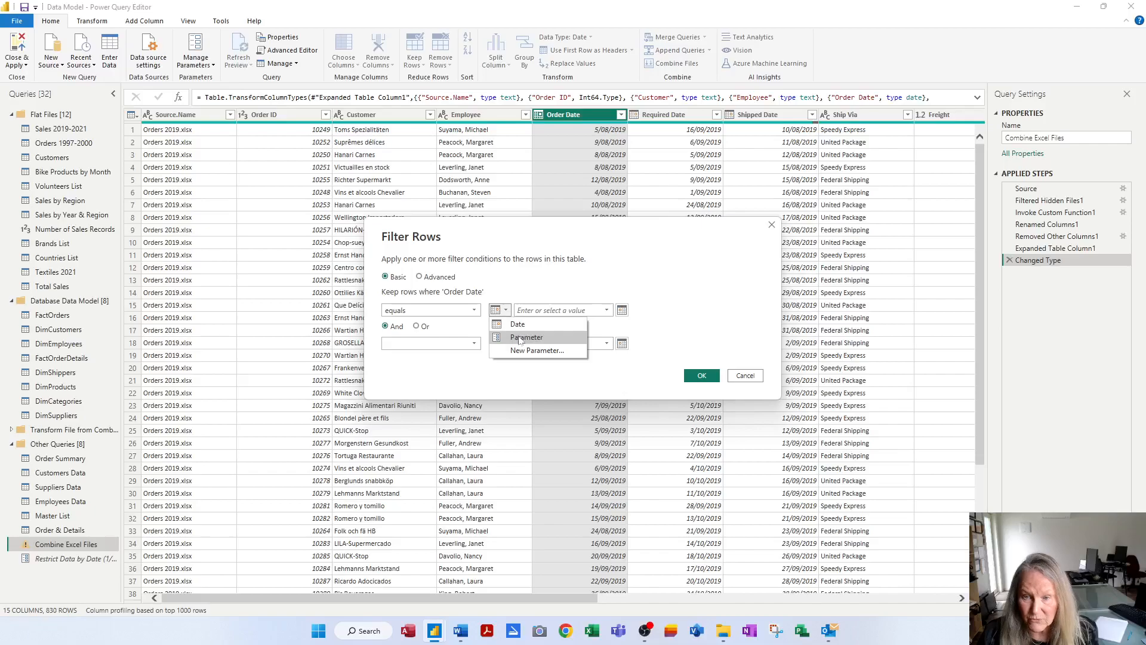
left_click(519, 338)
left_click(608, 313)
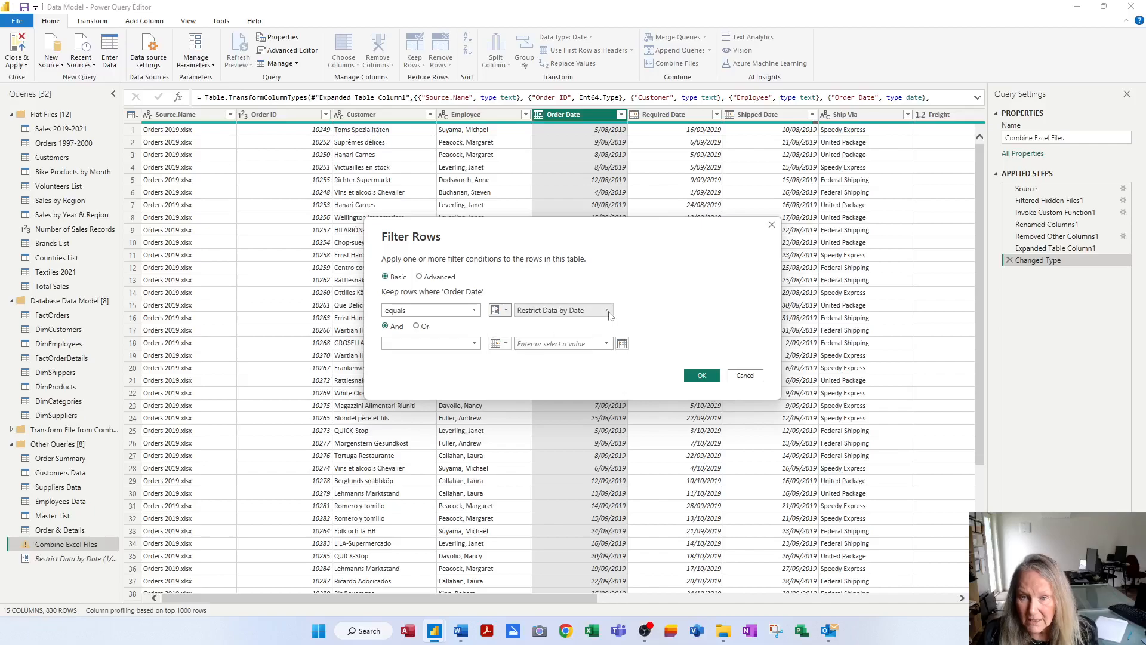
left_click(609, 315)
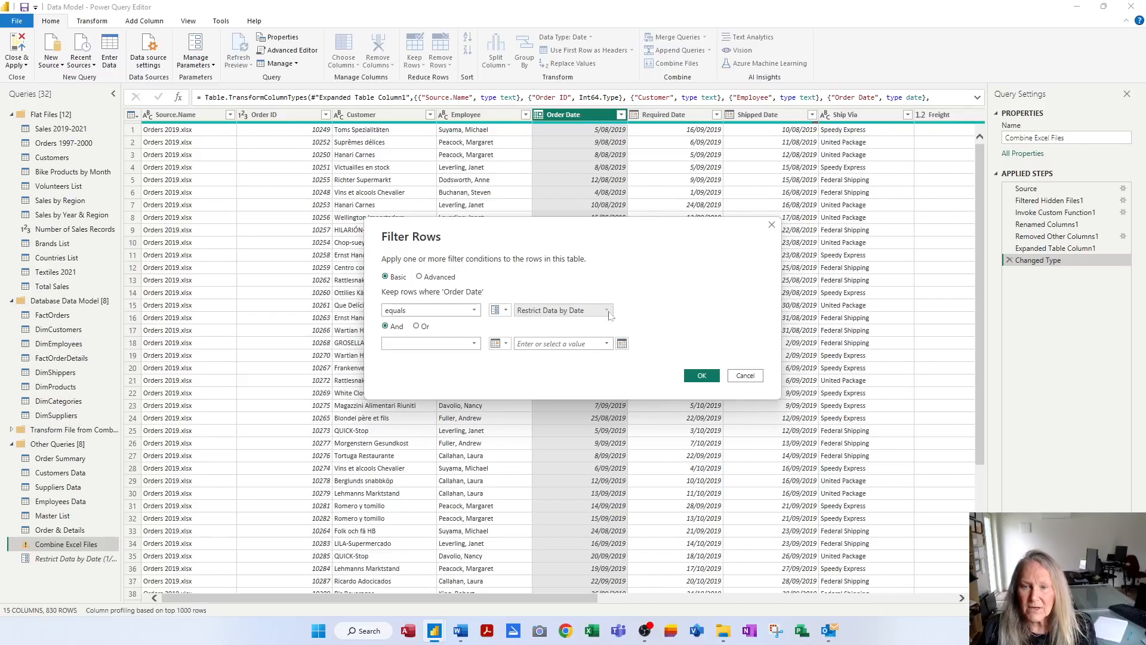
left_click(703, 376)
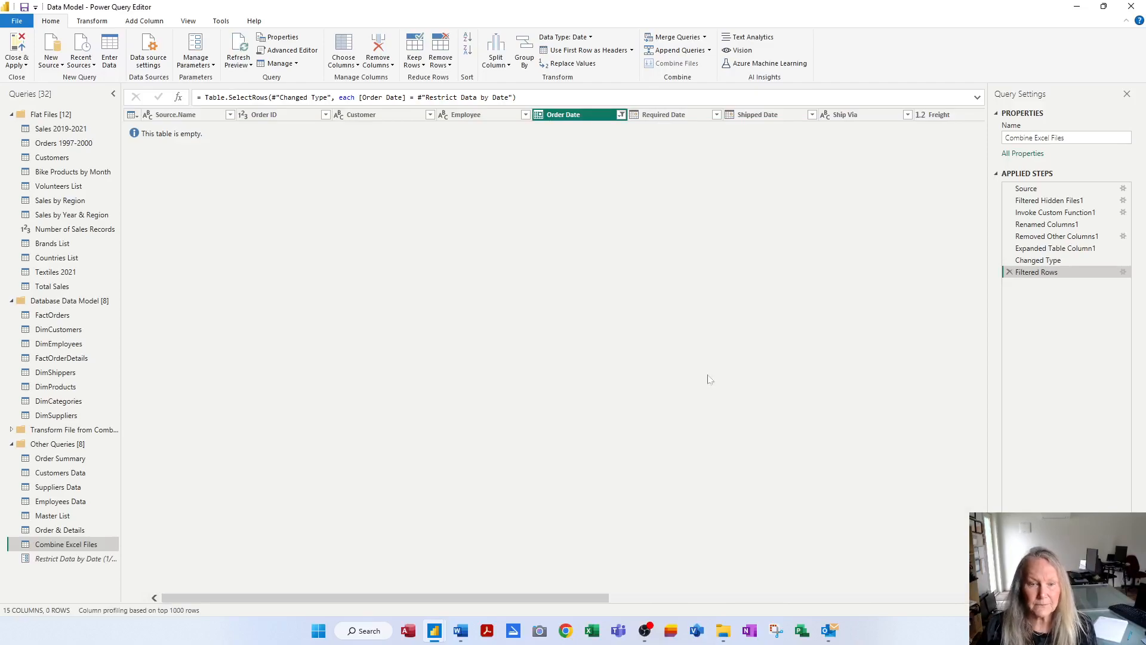
Add a second custom filter to Combine Excel Files keeping rows where Order Date equals the Restrict Data by Date parameter
left_click(621, 115)
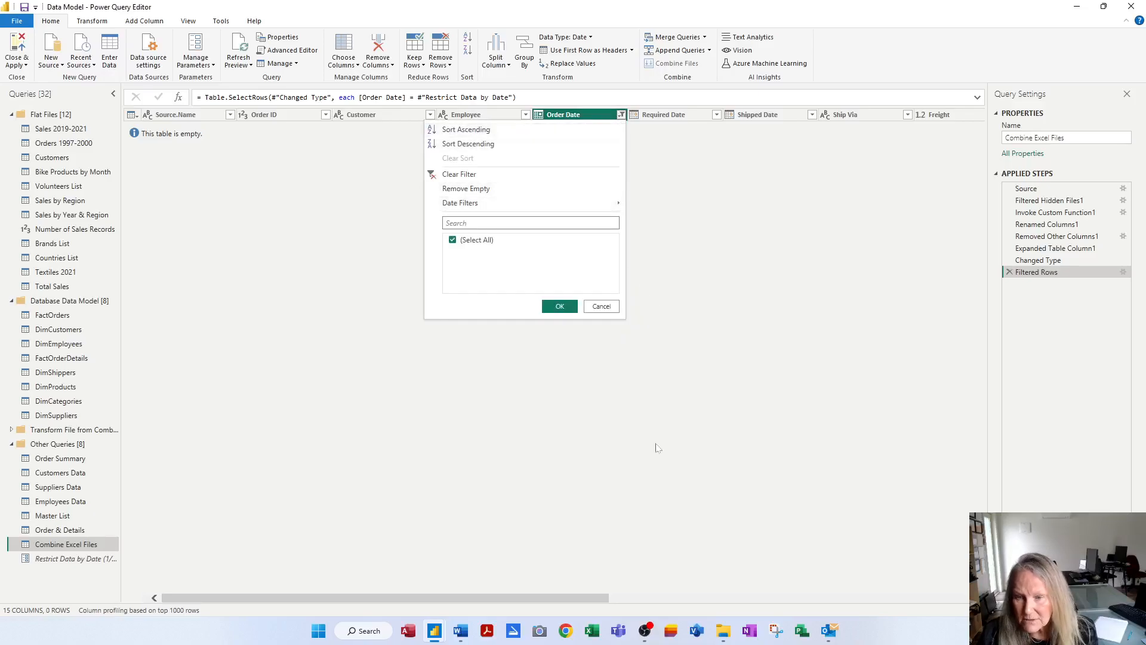
mouse_move(558, 205)
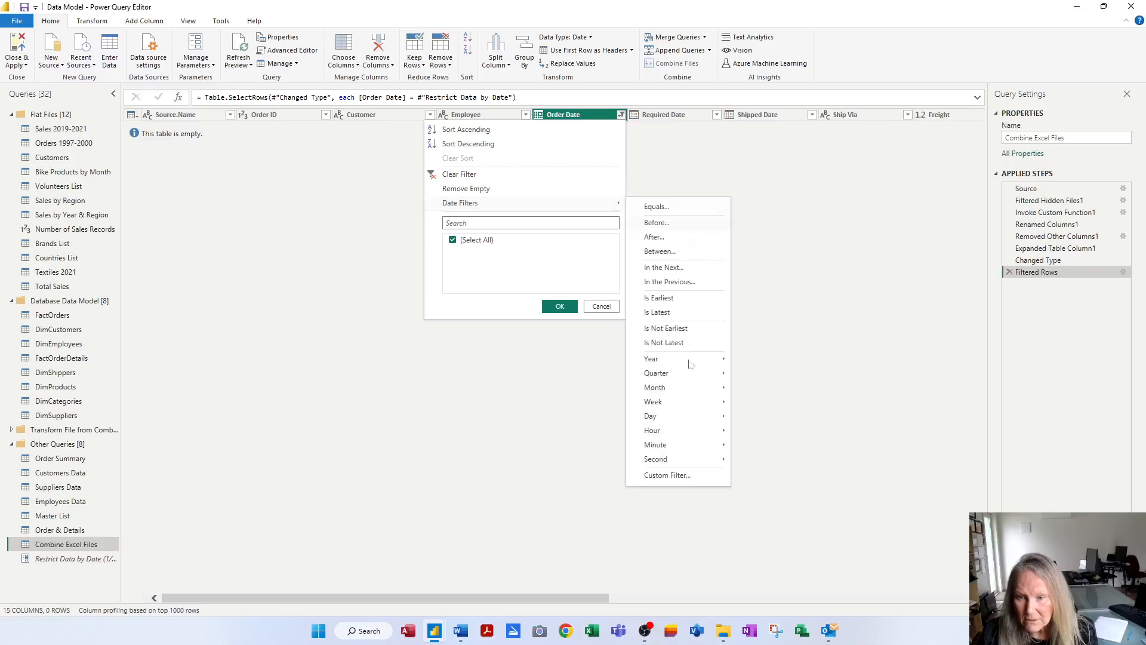
left_click(665, 476)
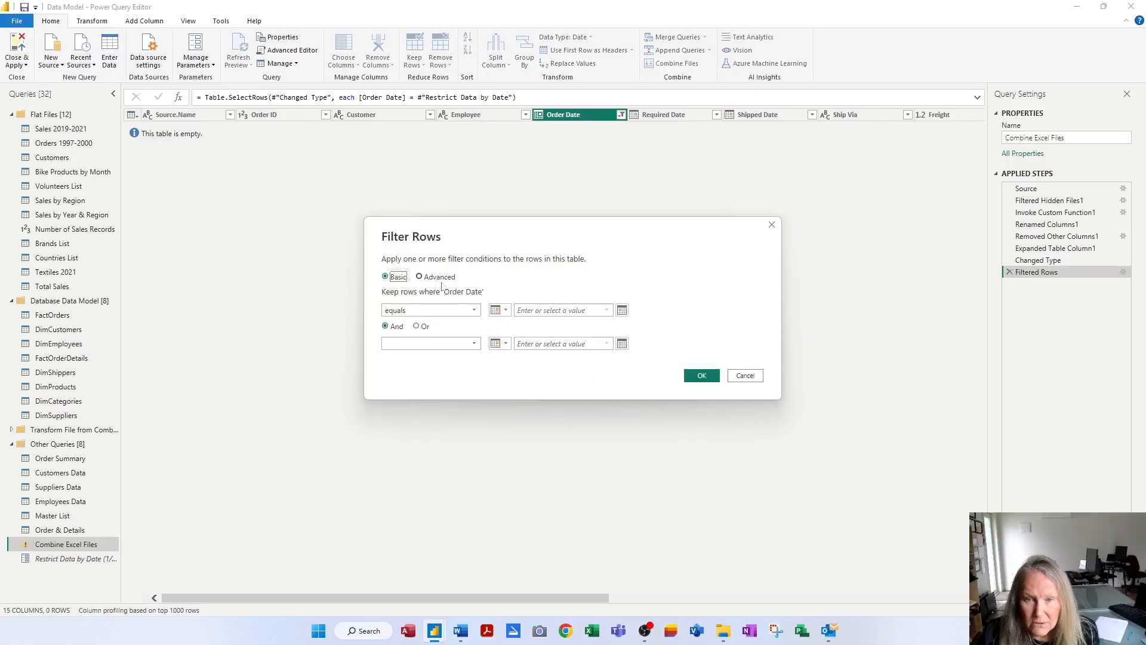
left_click(498, 312)
left_click(522, 340)
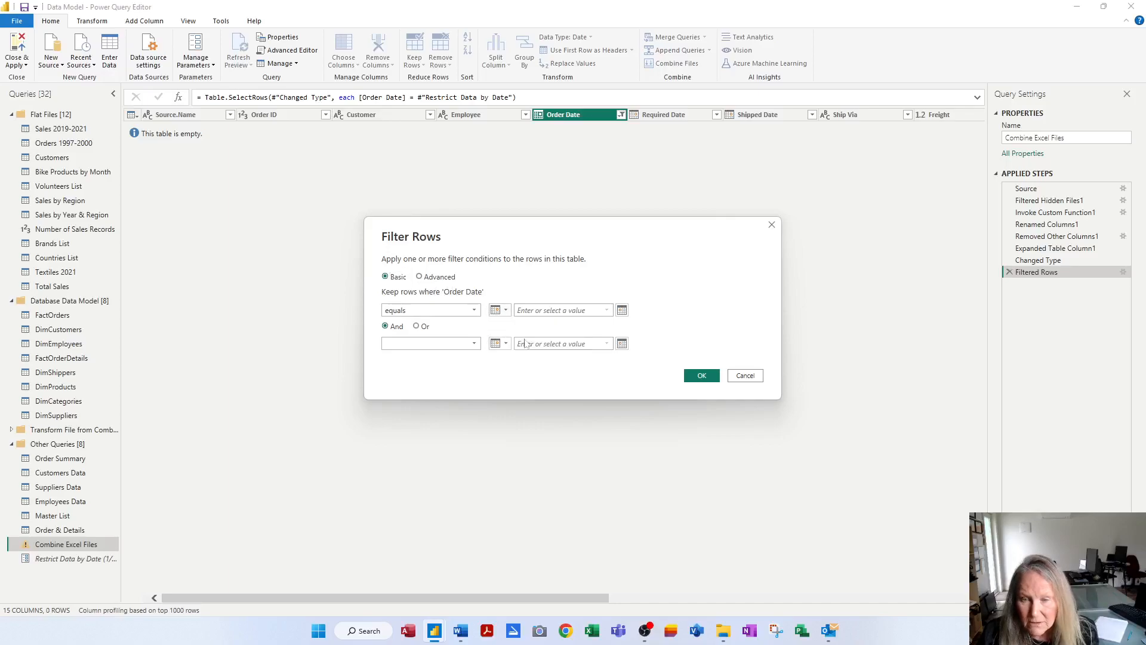
left_click(607, 310)
left_click(601, 327)
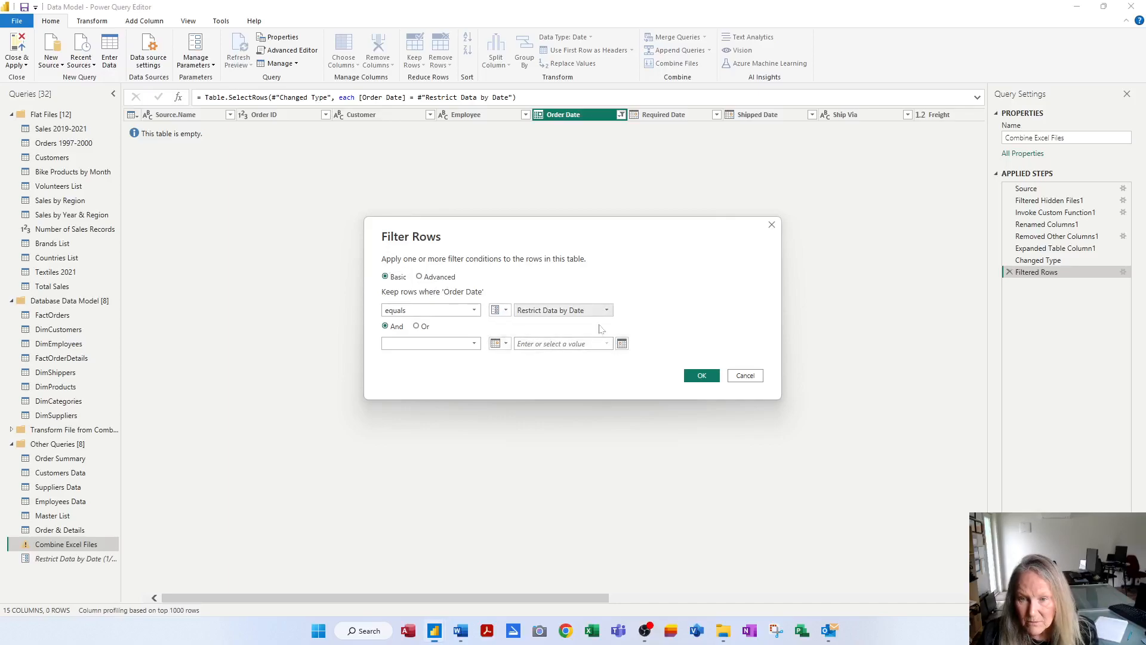
left_click(694, 377)
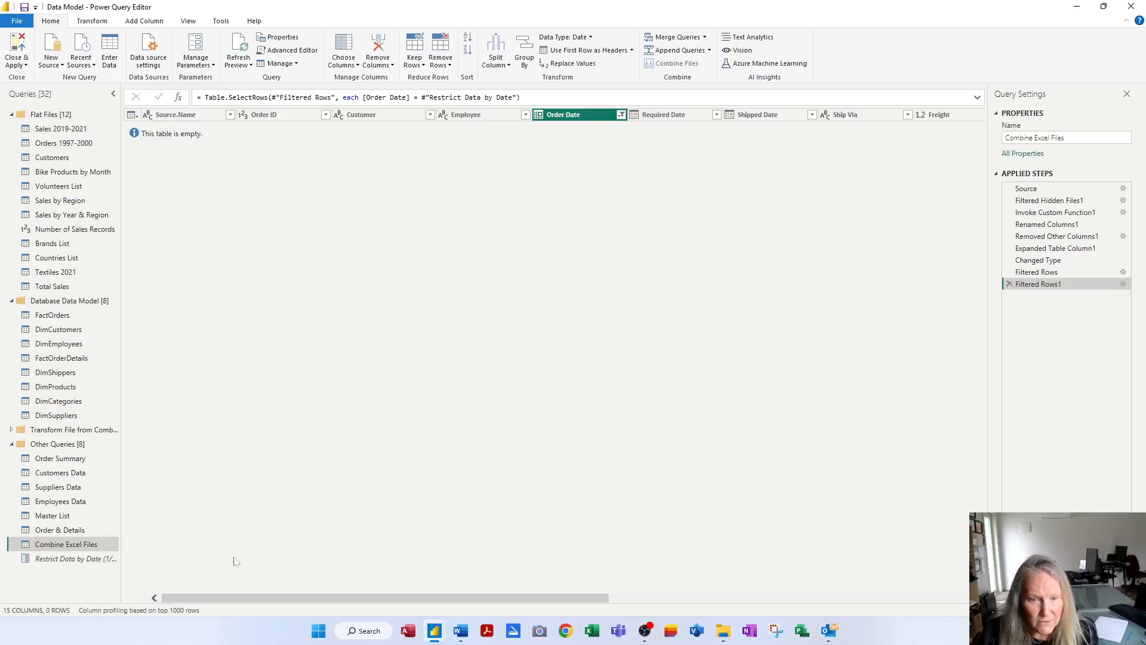
Set the Restrict Data by Date parameter's current value to 1/01/2019 and save it
left_click(95, 560)
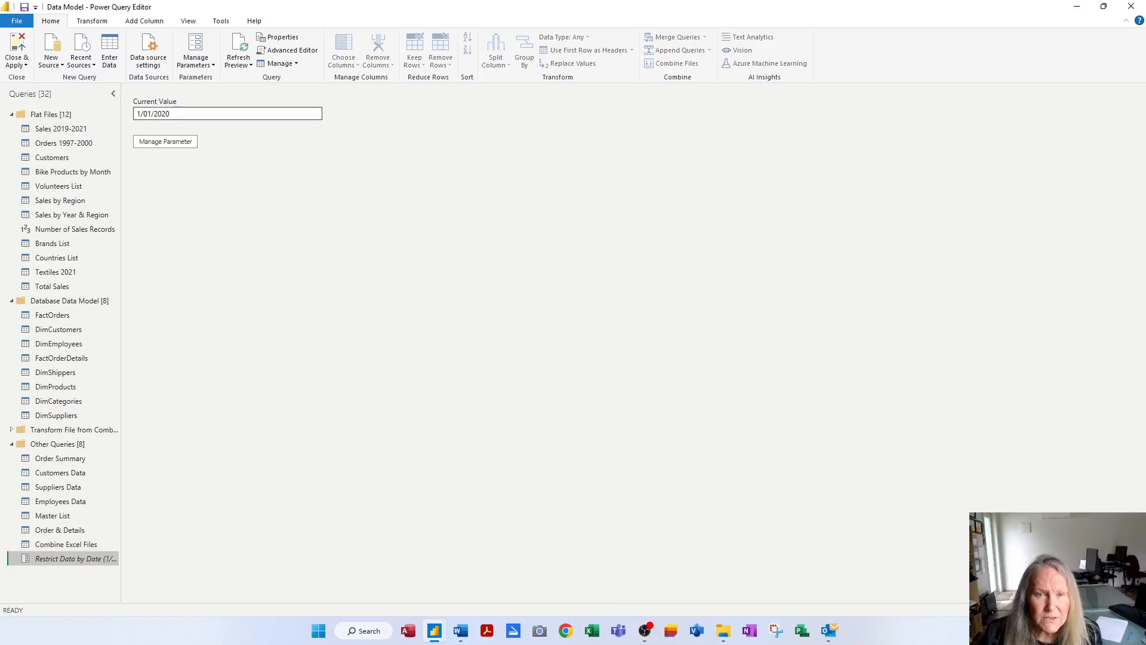
left_click(179, 142)
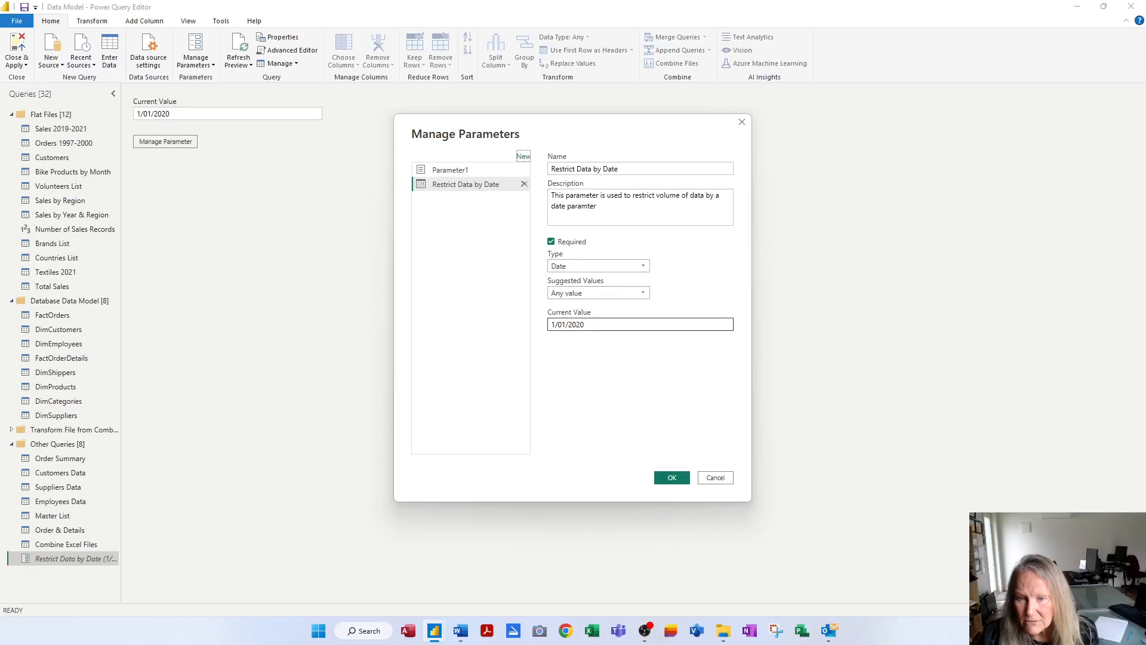
left_click(585, 324)
key("BackSpace")
key("BackSpace")
type("19")
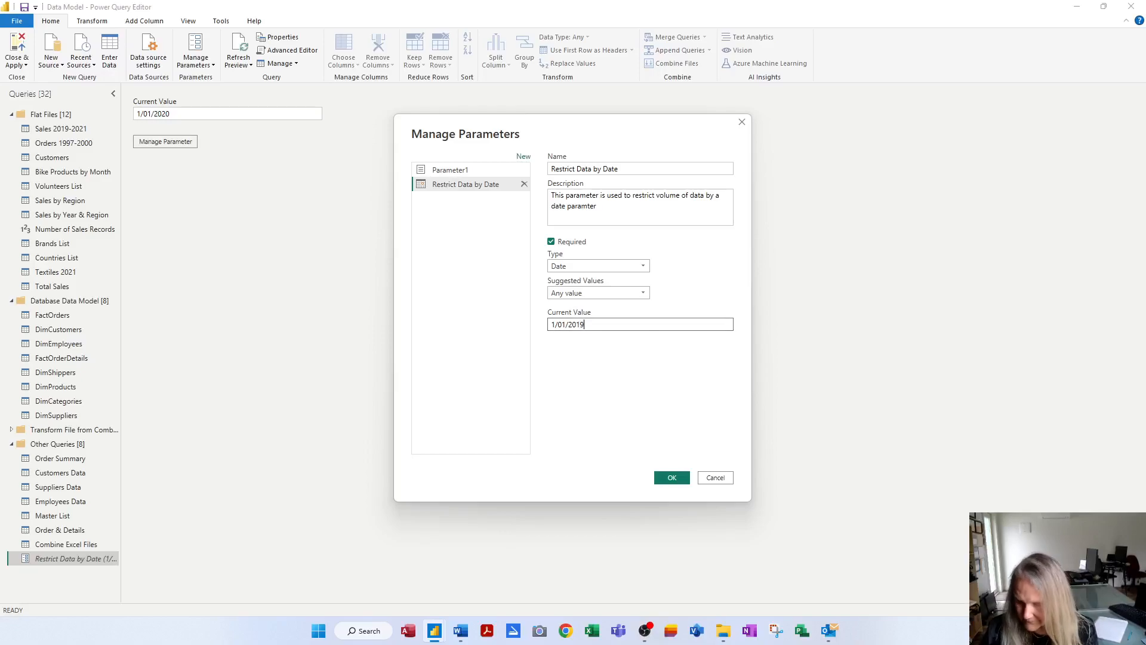
left_click(670, 478)
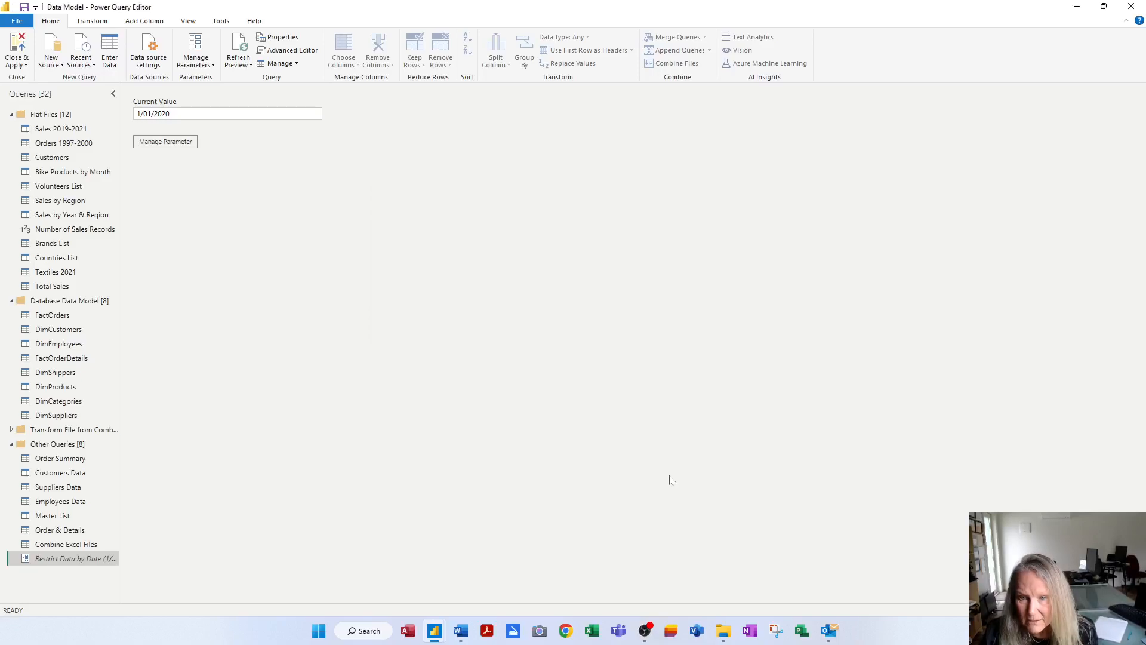
Delete both Order Date filter steps from the Combine Excel Files query
left_click(80, 546)
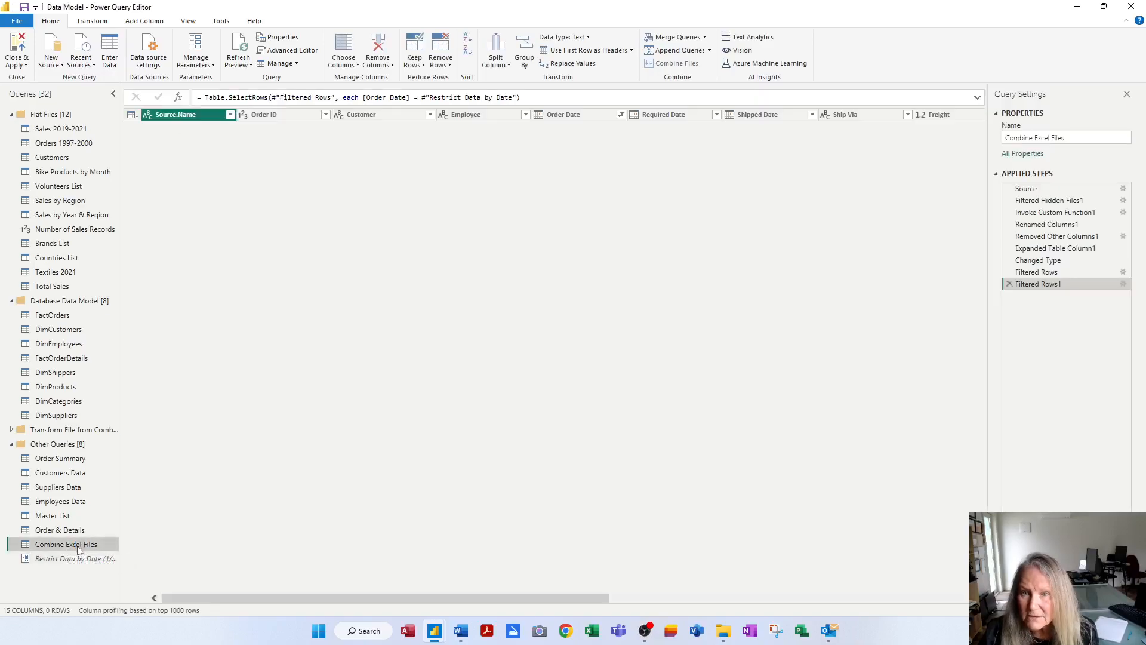
left_click(1009, 284)
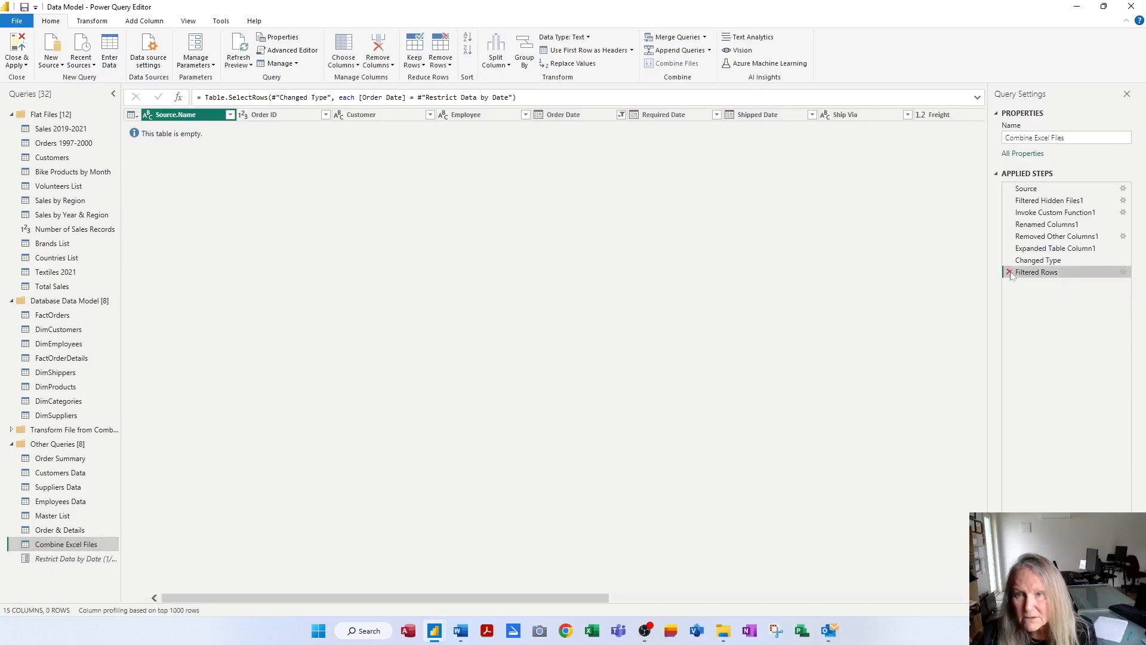
left_click(1011, 273)
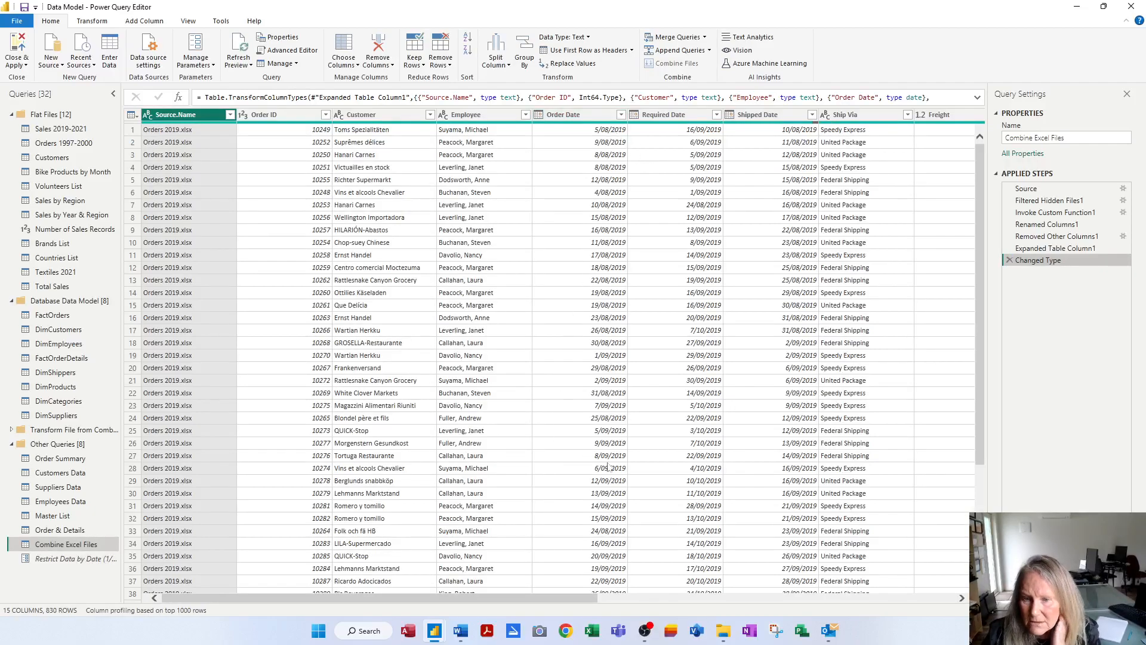
Examine the range of Order Date values in the Combine Excel Files query, leaving the column unfiltered
scroll(607, 468, "down", 20)
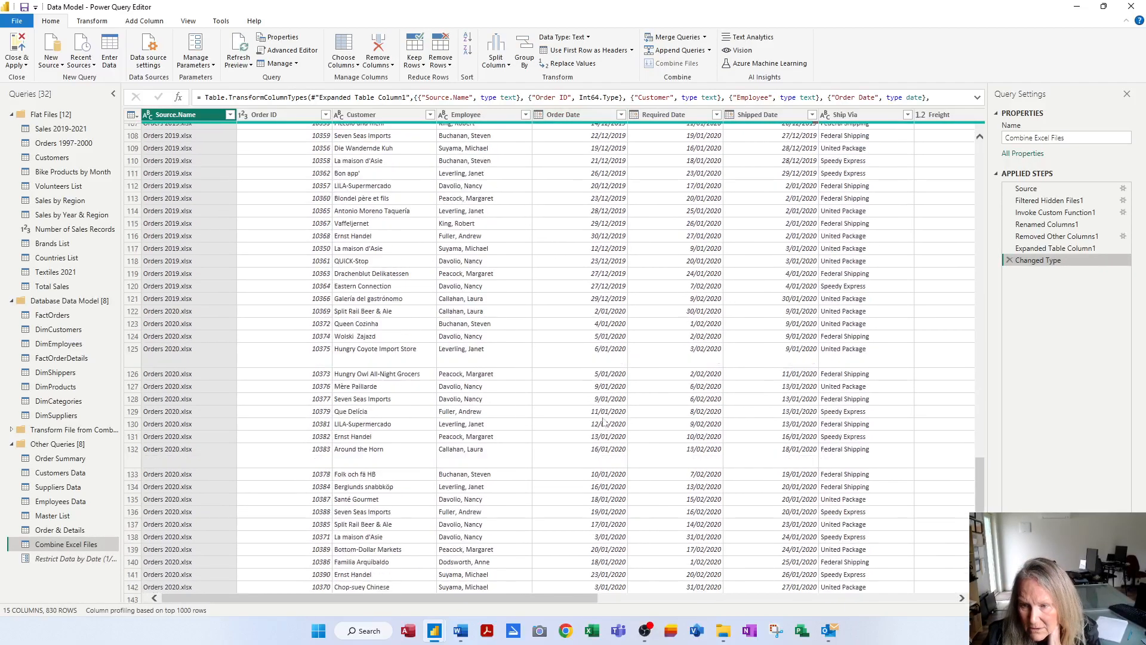
left_click(623, 117)
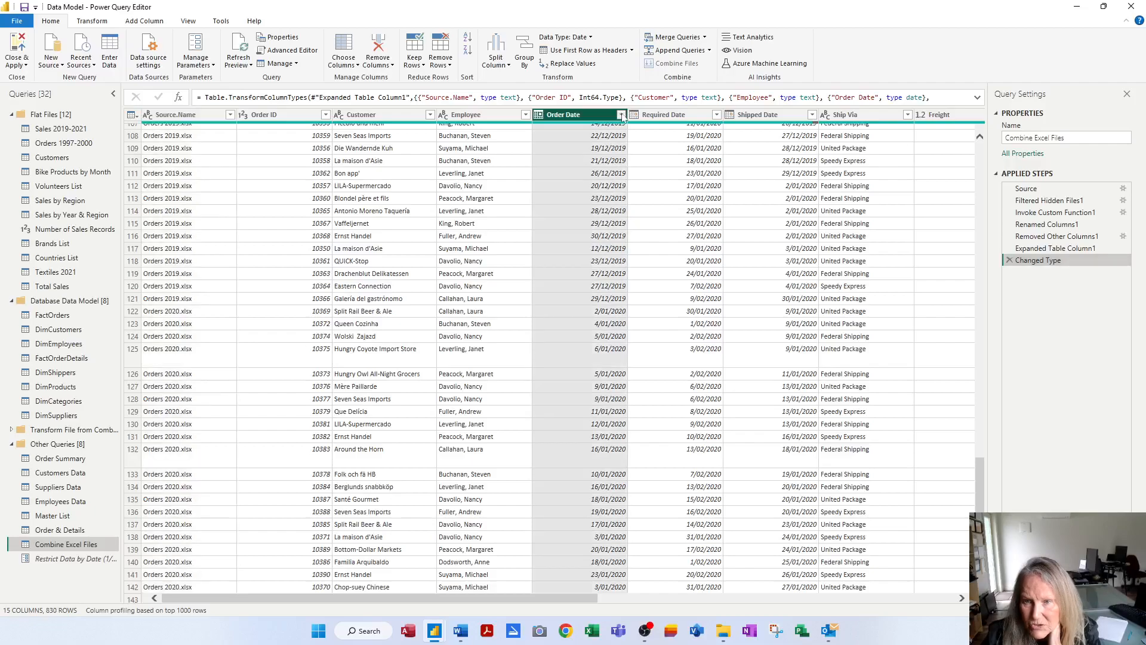
left_click(621, 115)
left_click_drag(619, 260, 622, 431)
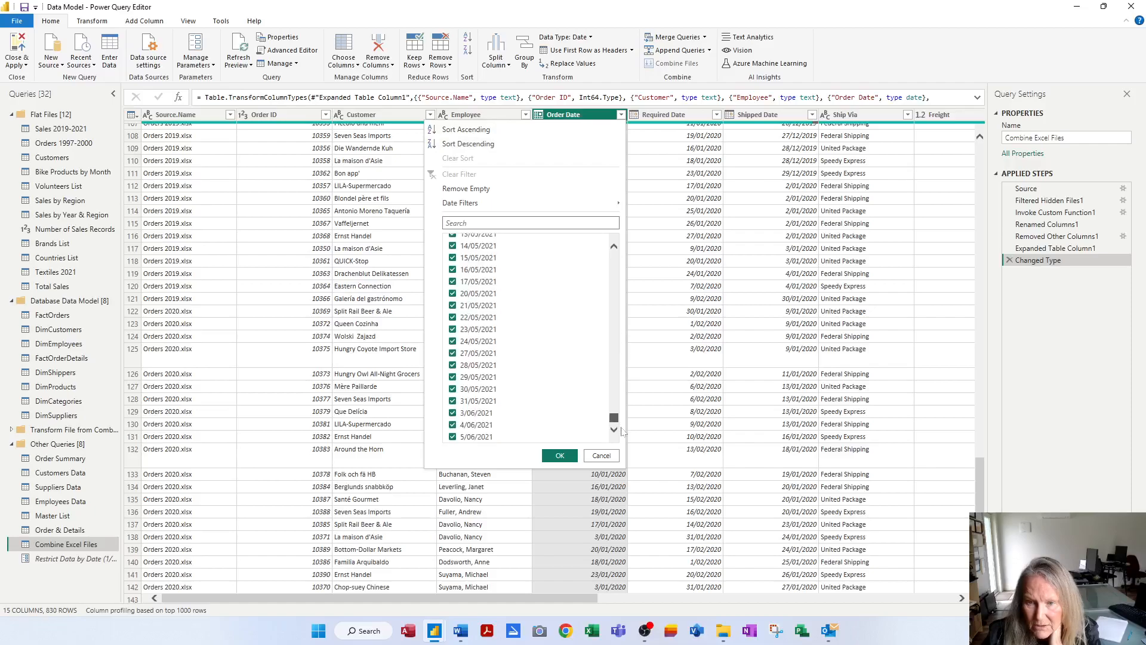
left_click(601, 456)
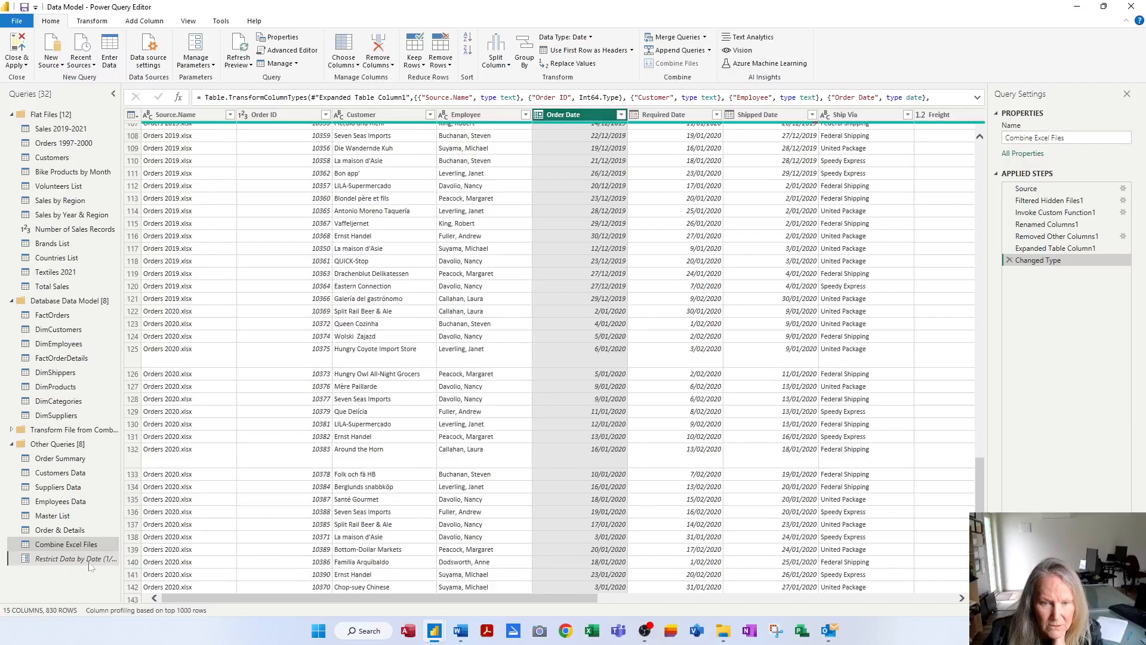
Set the Restrict Data by Date parameter's current value to 1/01/2020
left_click(90, 559)
left_click(172, 113)
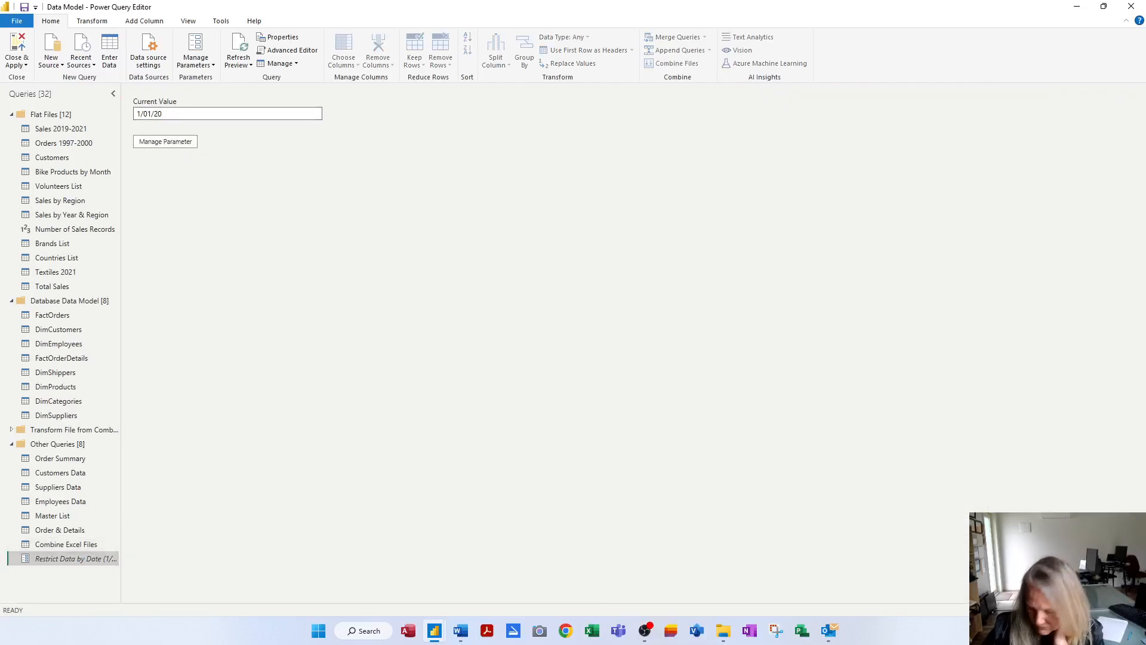
type("0")
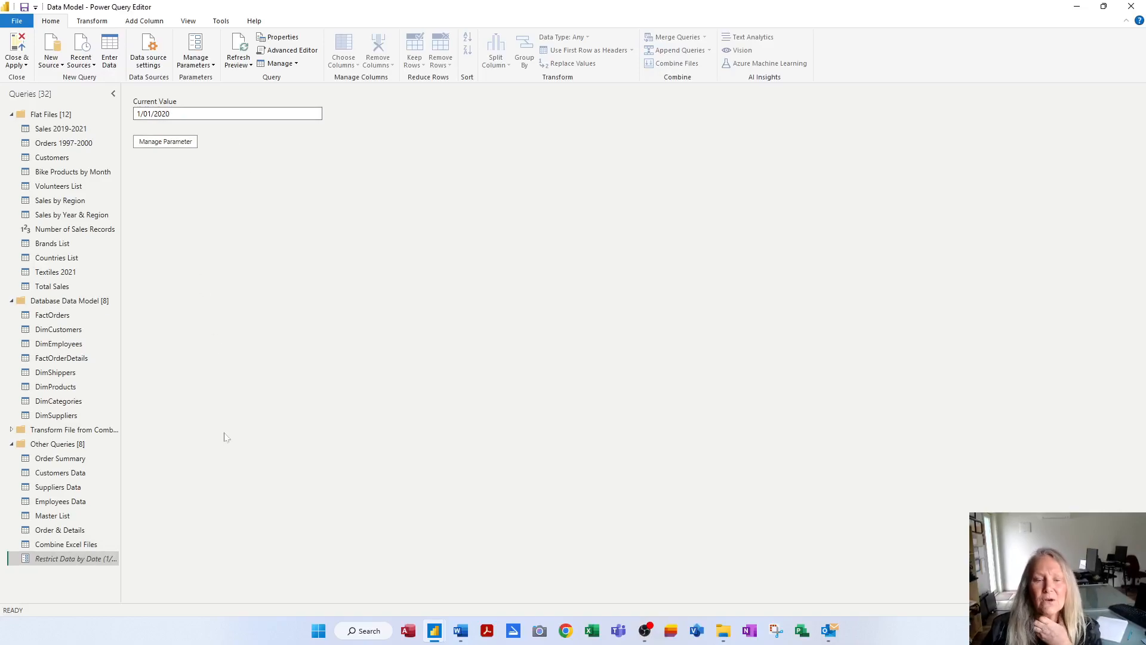
Filter Combine Excel Files to rows where Order Date is after or equal to the Restrict Data by Date parameter
left_click(84, 548)
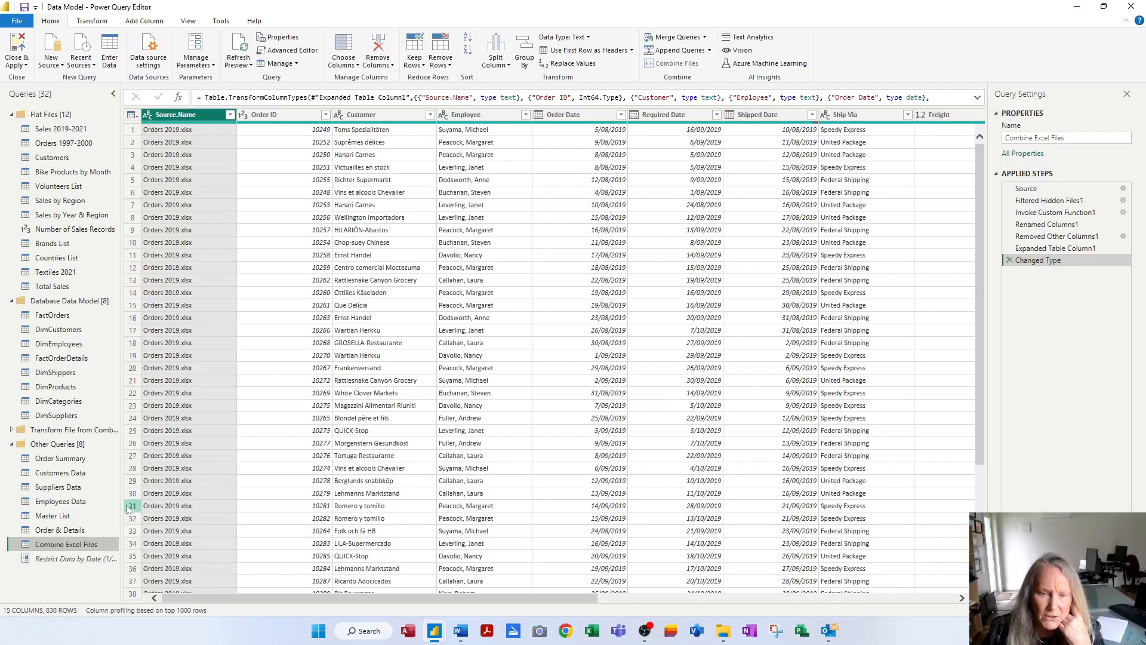
left_click(621, 115)
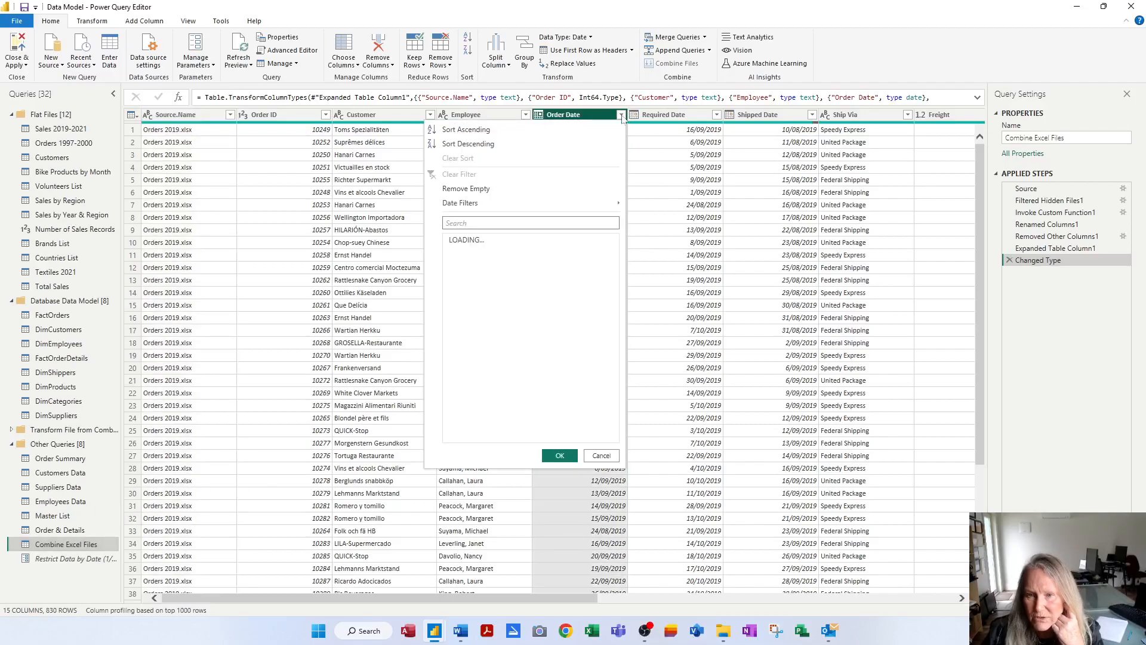
mouse_move(487, 206)
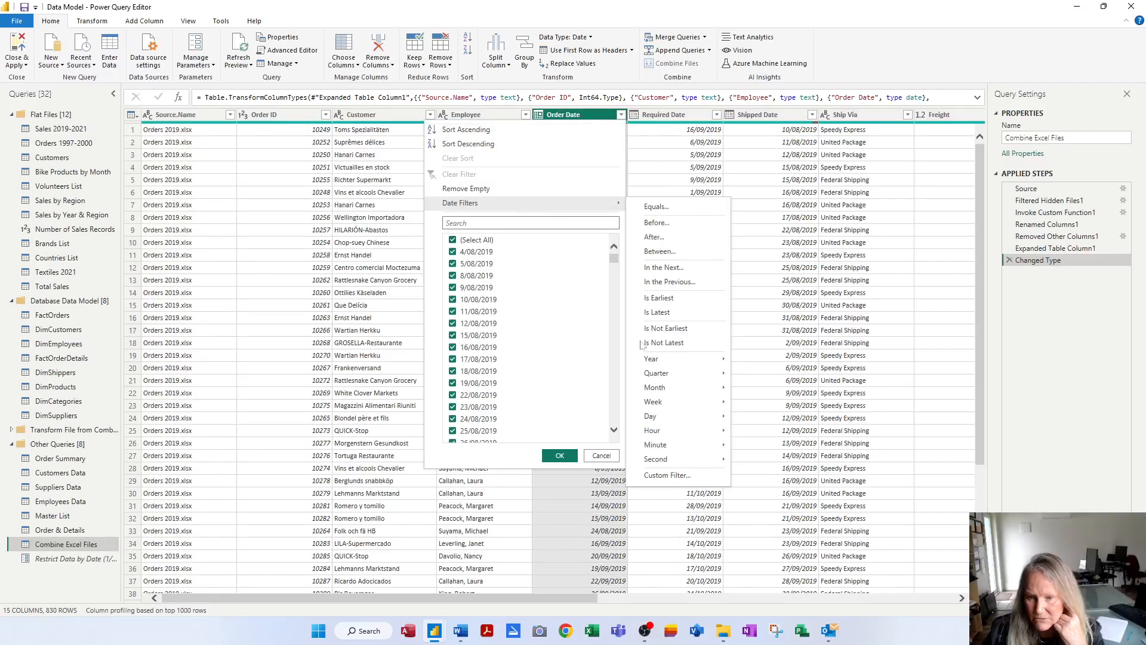
left_click(687, 480)
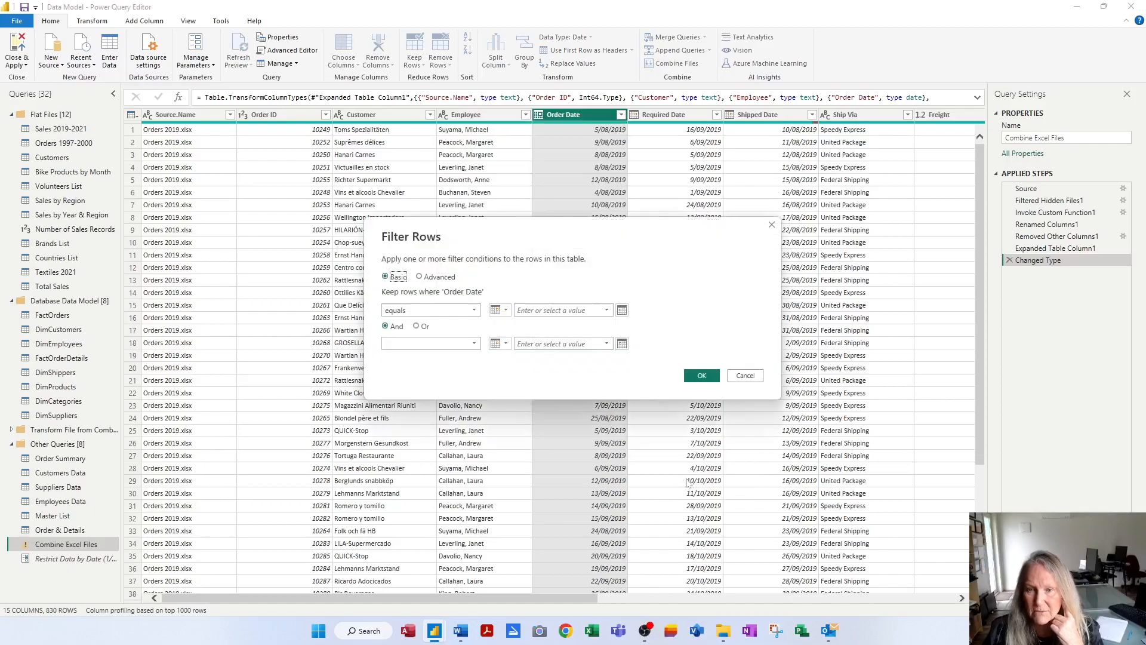
left_click(506, 309)
left_click(516, 338)
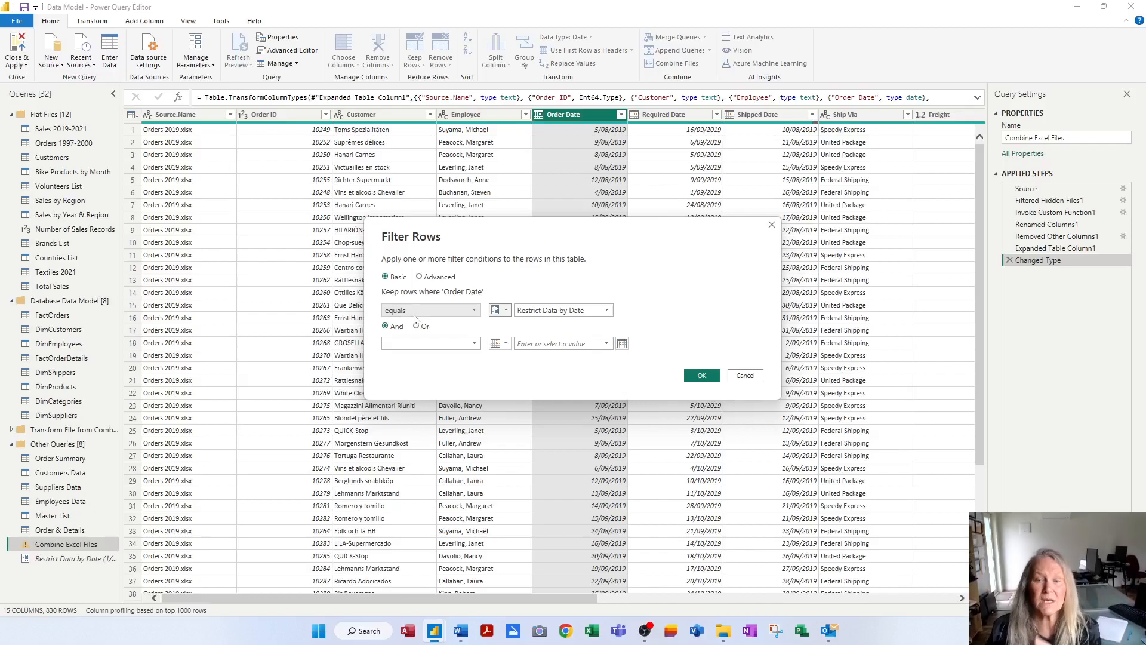
left_click(475, 312)
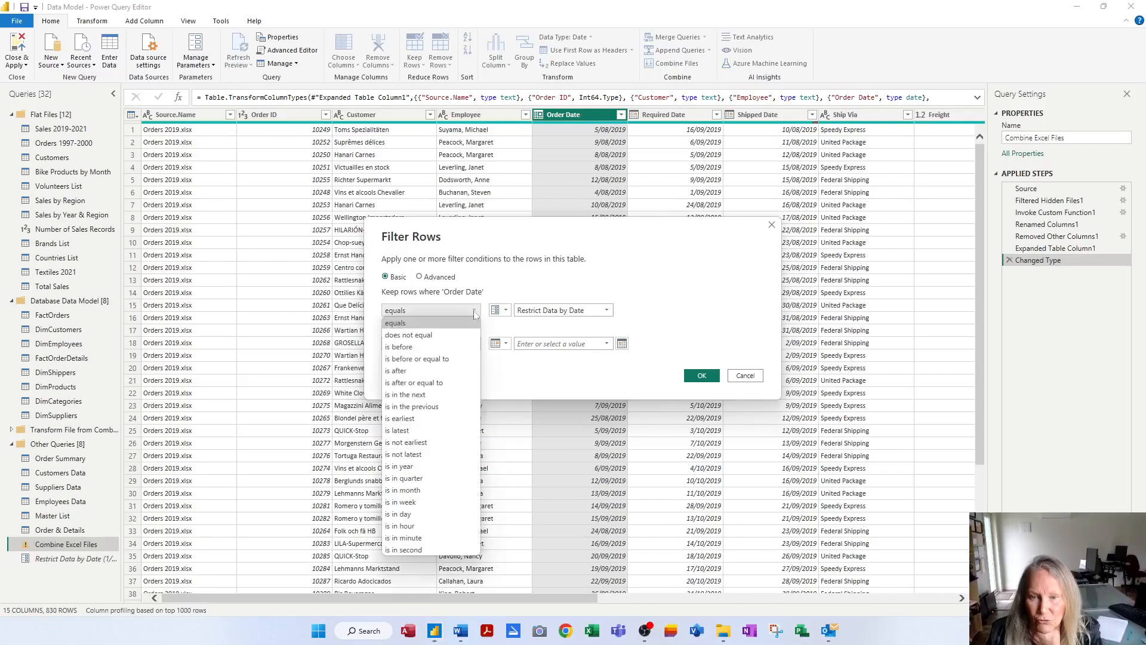
left_click(443, 384)
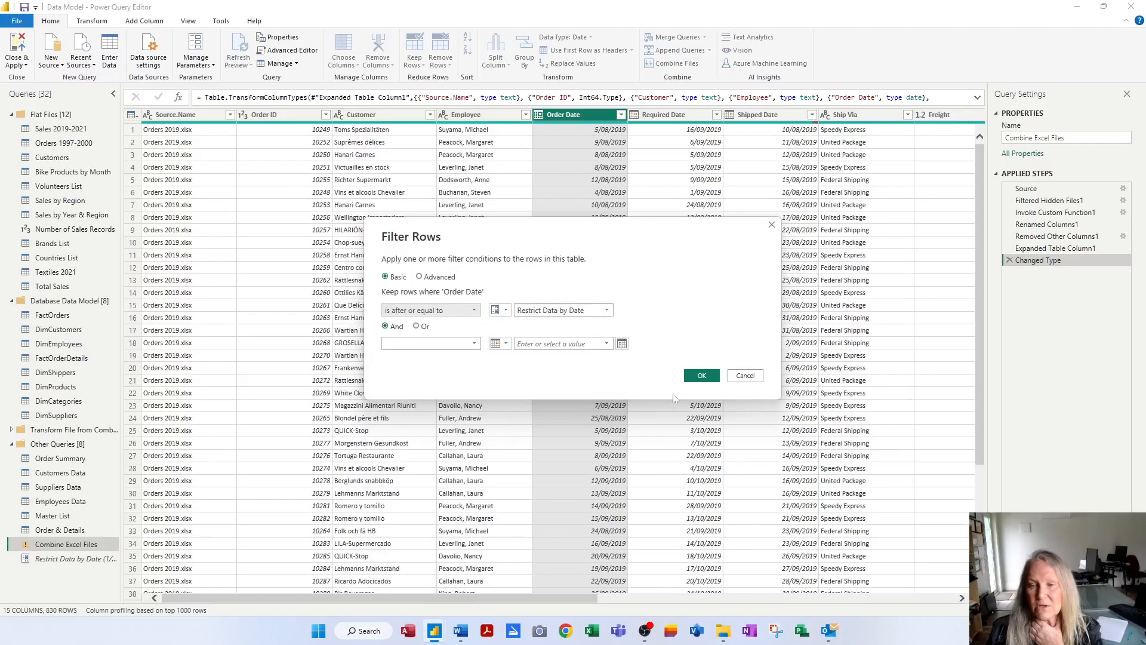
left_click(702, 376)
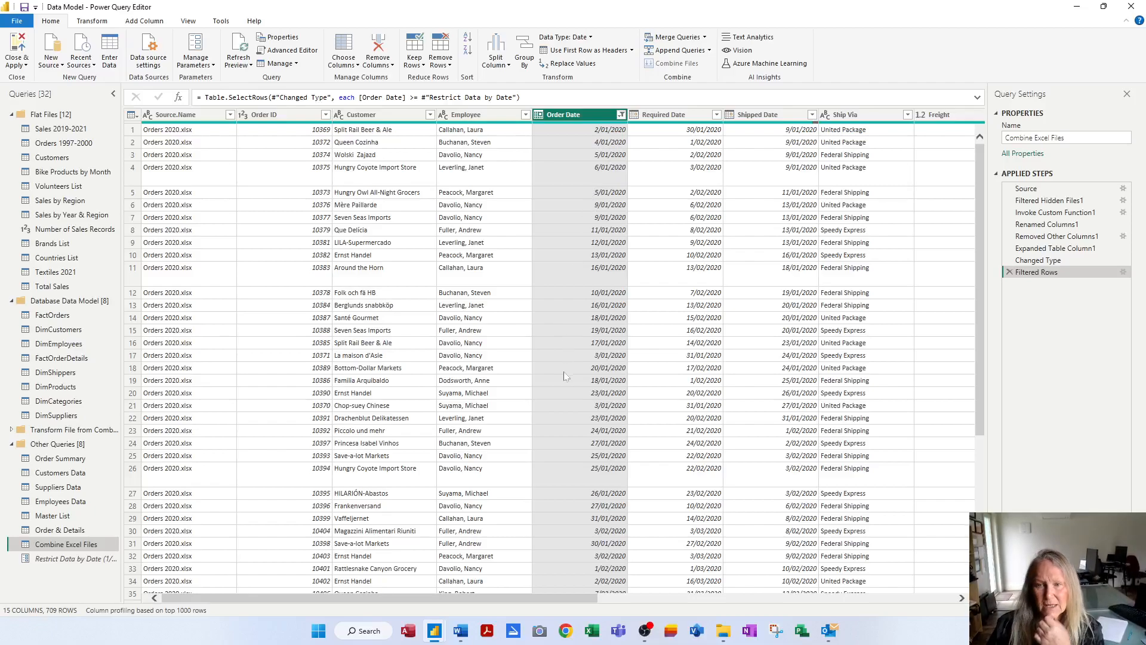
Set the Restrict Data by Date parameter's current value to 1/01/2021 and show the Combine Excel Files query
left_click(90, 562)
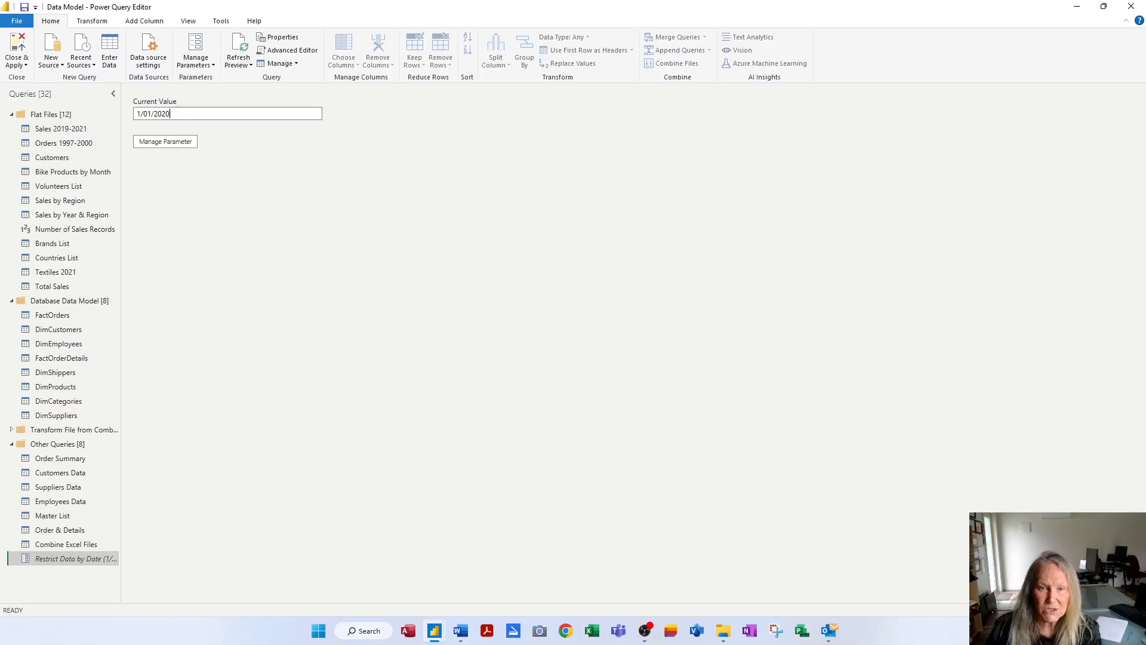
type("1")
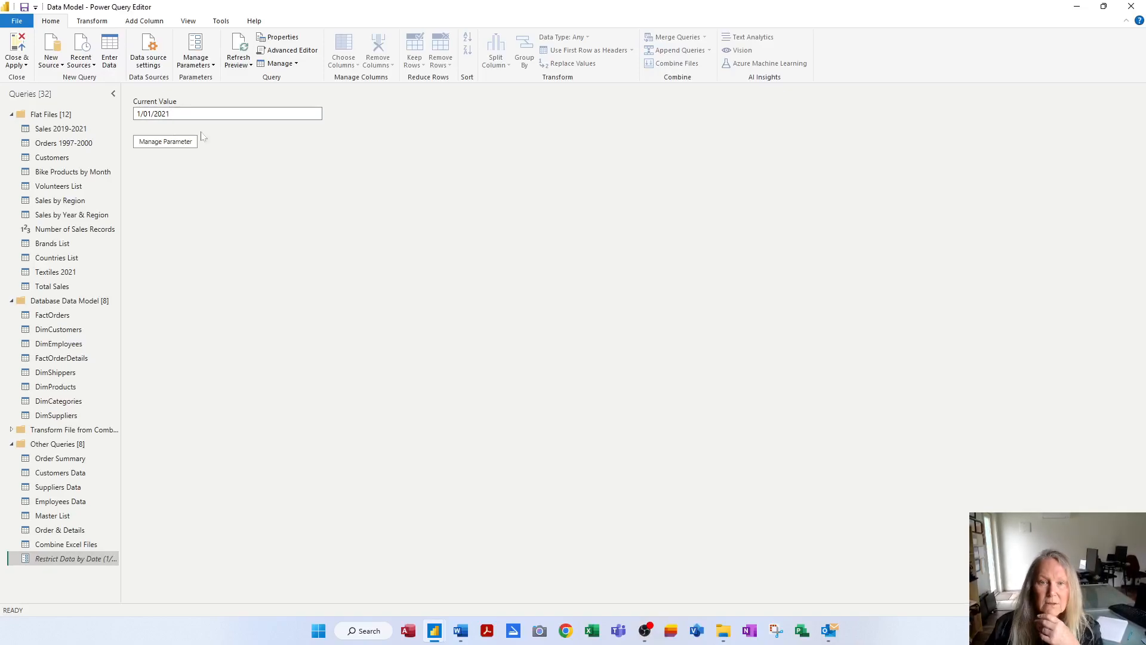
left_click(82, 545)
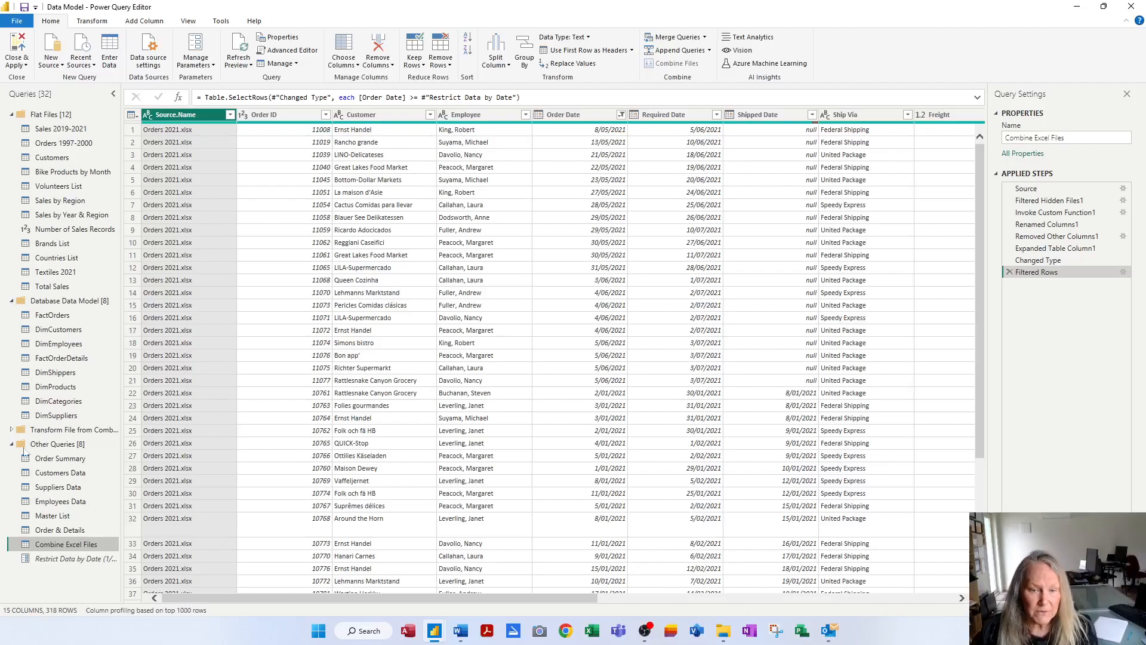
Move the Restrict Data by Date parameter to a new group, naming the group Parameter Queries
right_click(67, 565)
mouse_move(143, 537)
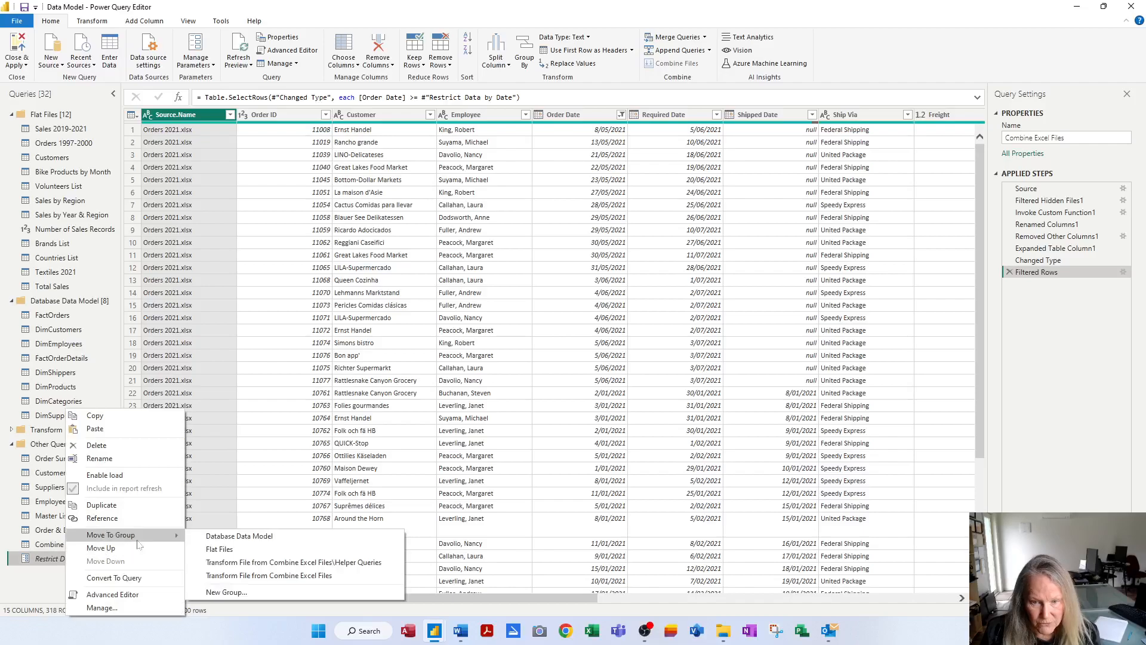
left_click(226, 591)
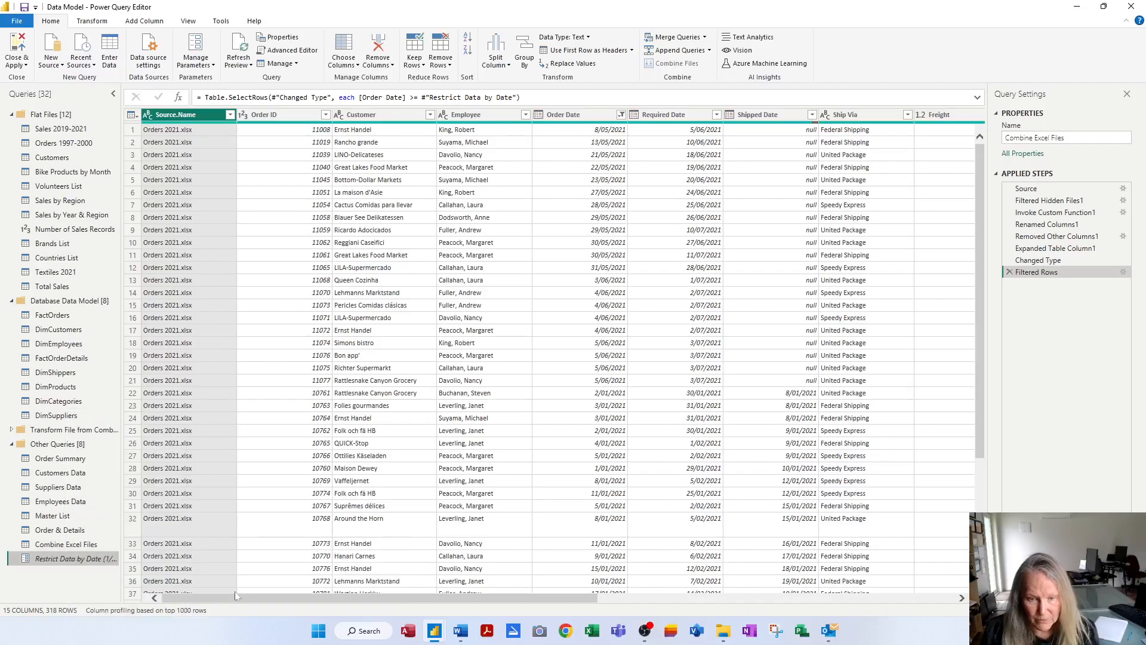
type("Pa")
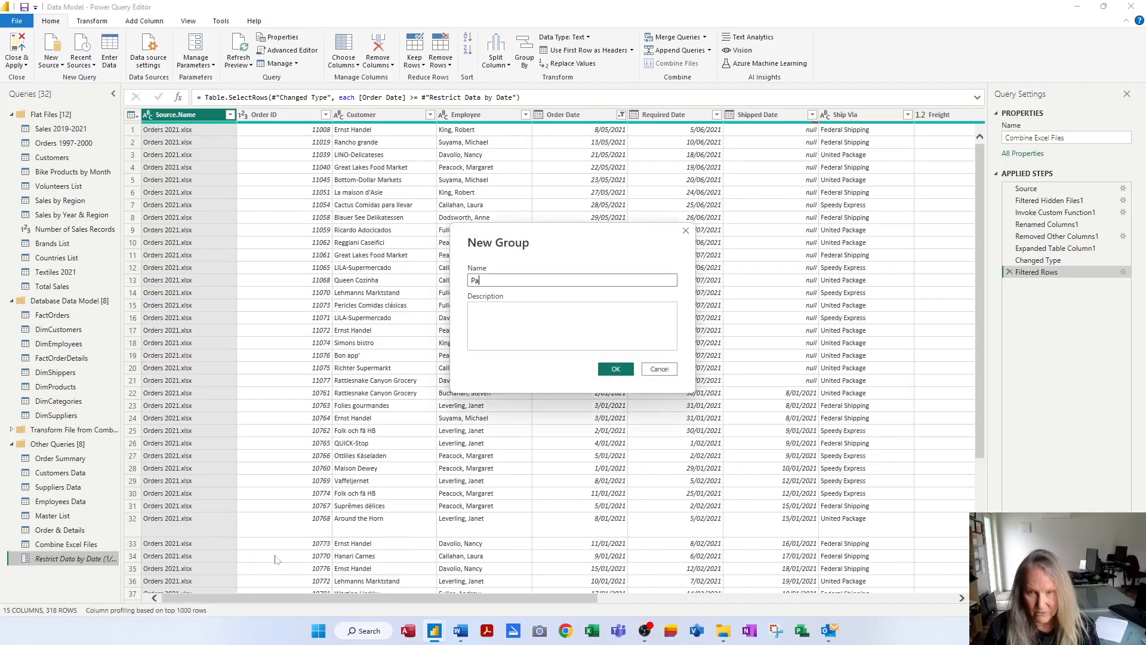
type("rameter Q")
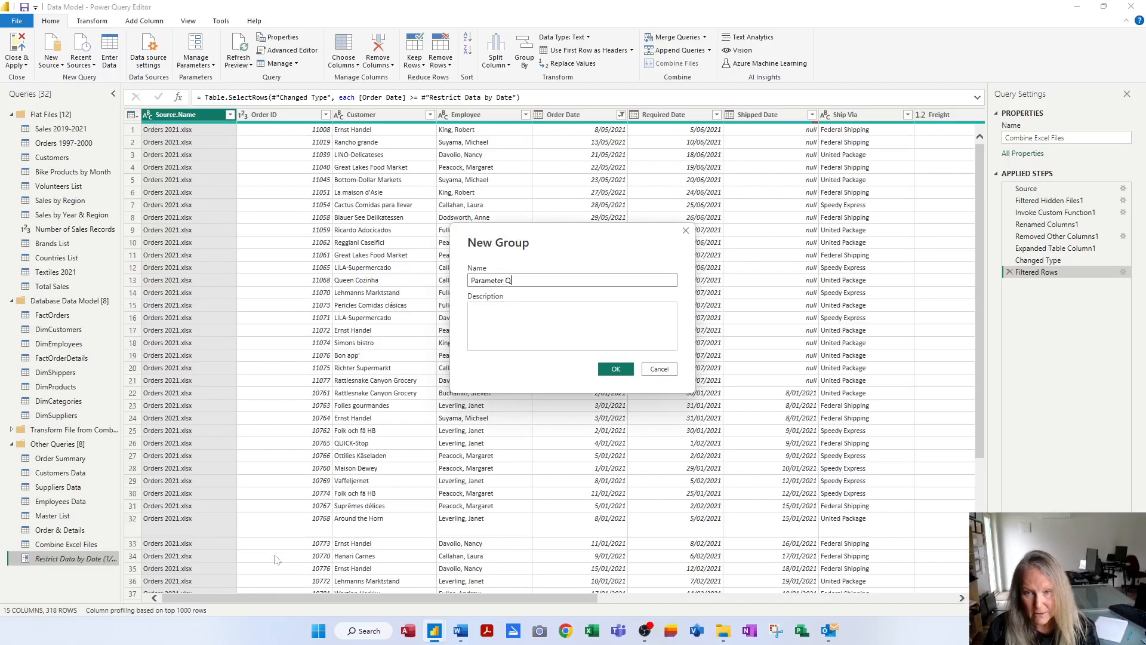
type("ueries")
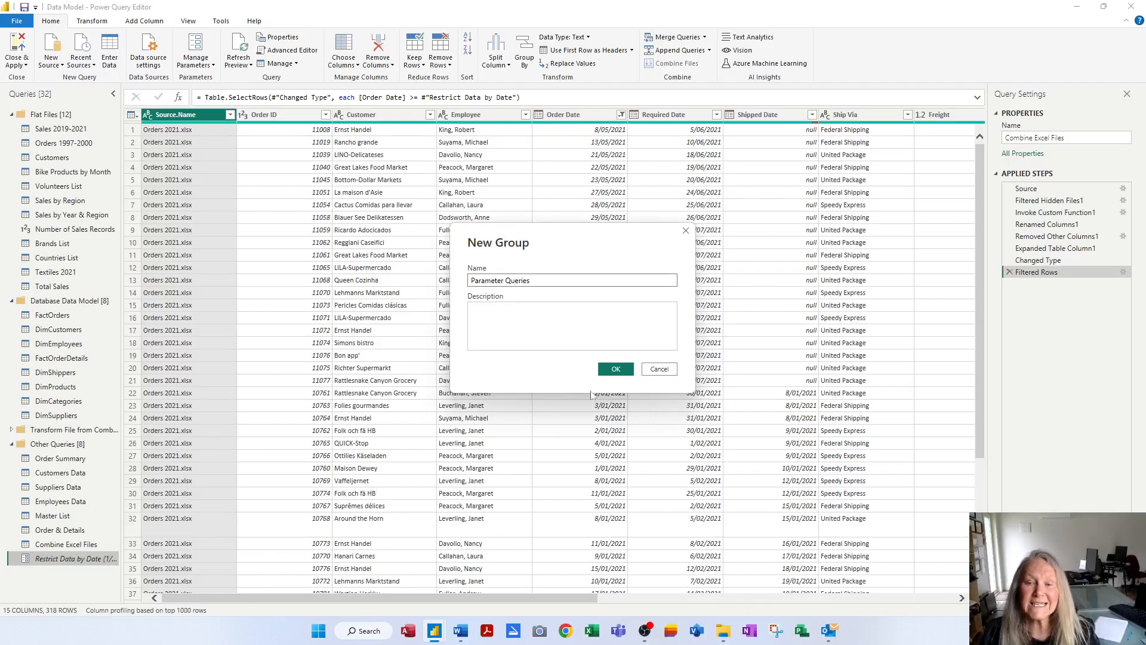
Describe the new group as "This is where we store all our parameter queries", create it, and show the Restrict Data by Date parameter
key("Tab")
type("This is whe")
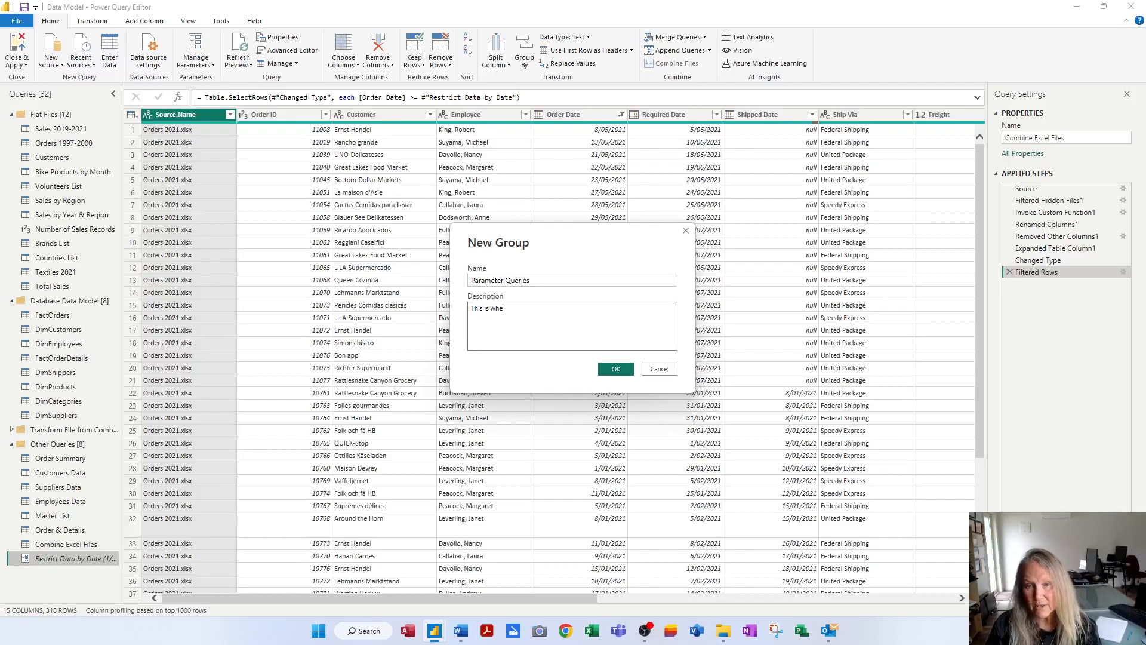
type("re we store al")
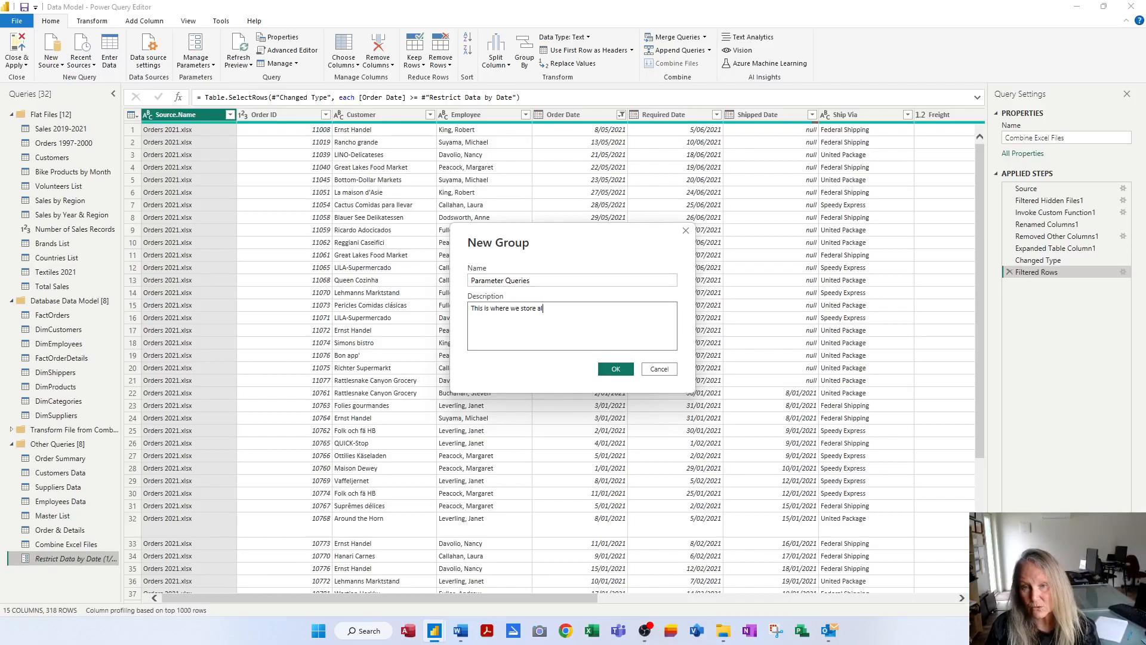
type("l our param")
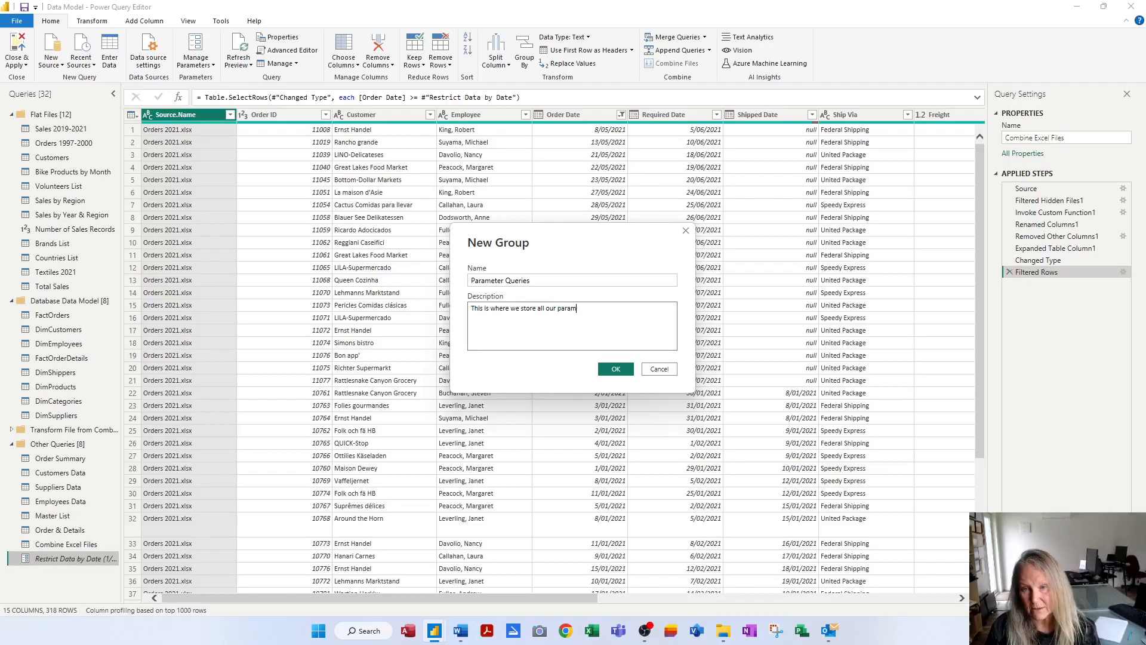
type("eter queries")
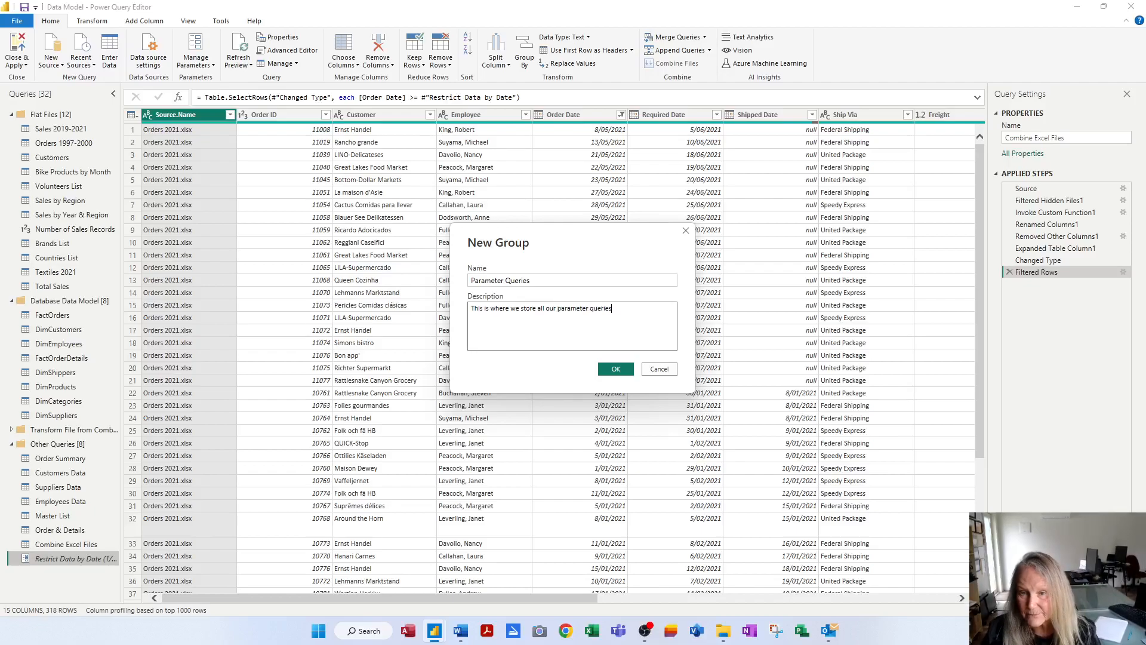
left_click(615, 369)
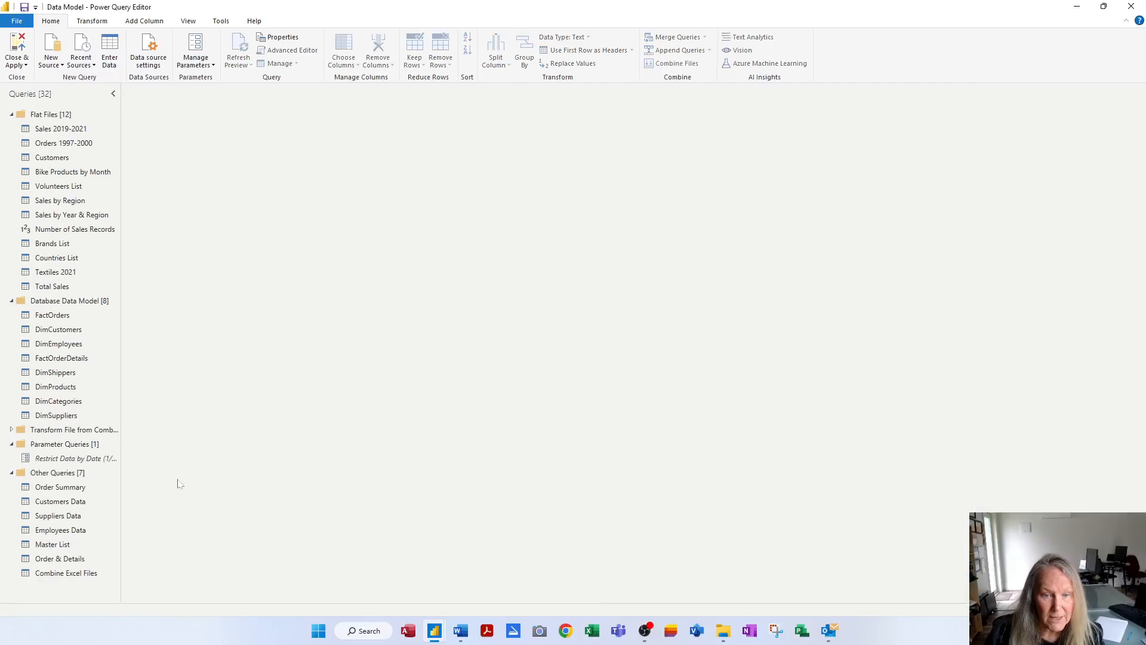
left_click(82, 458)
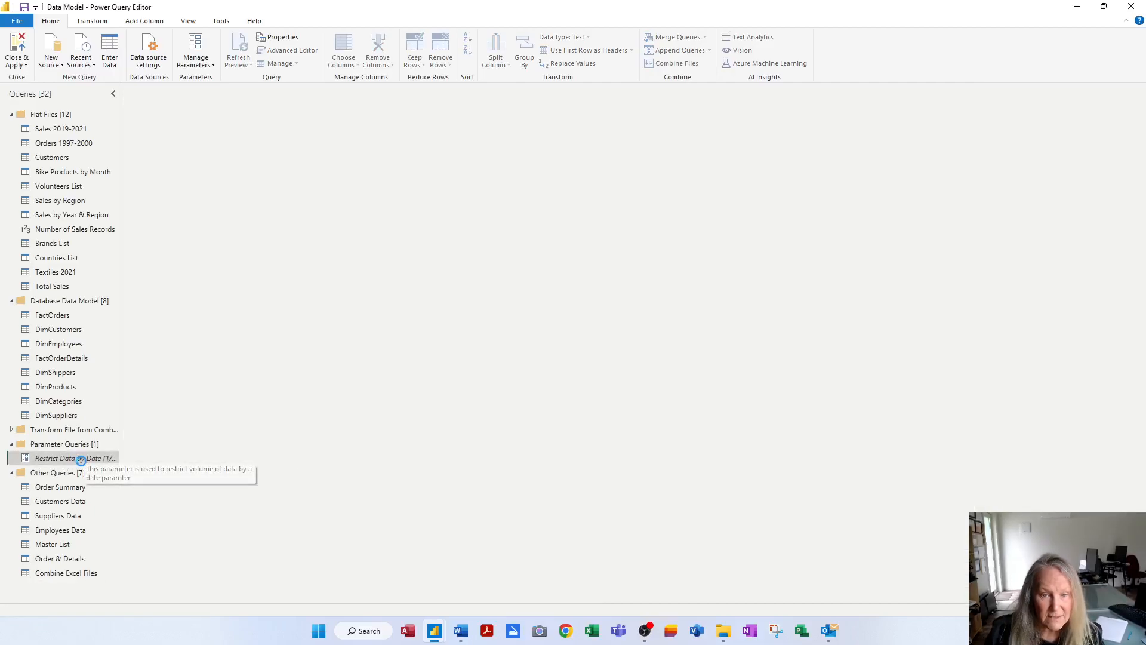